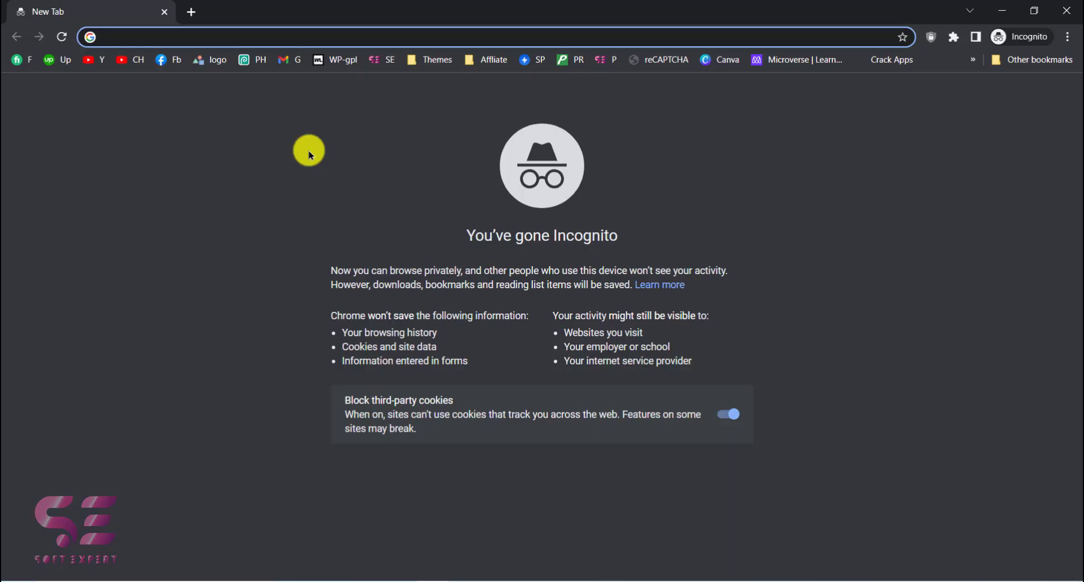
Step: Search Google for softexpert.pk in the incognito window and minimize that window
{"action": "type", "text": "softexpert.pk"}
{"action": "left_click", "coordinate": [155, 90]}
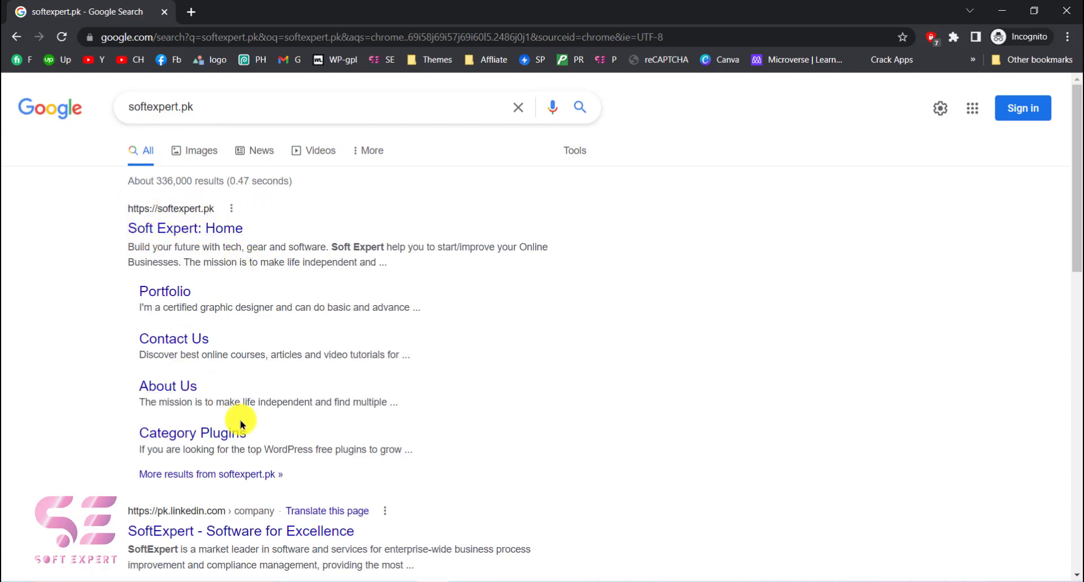
{"action": "left_click", "coordinate": [1004, 13]}
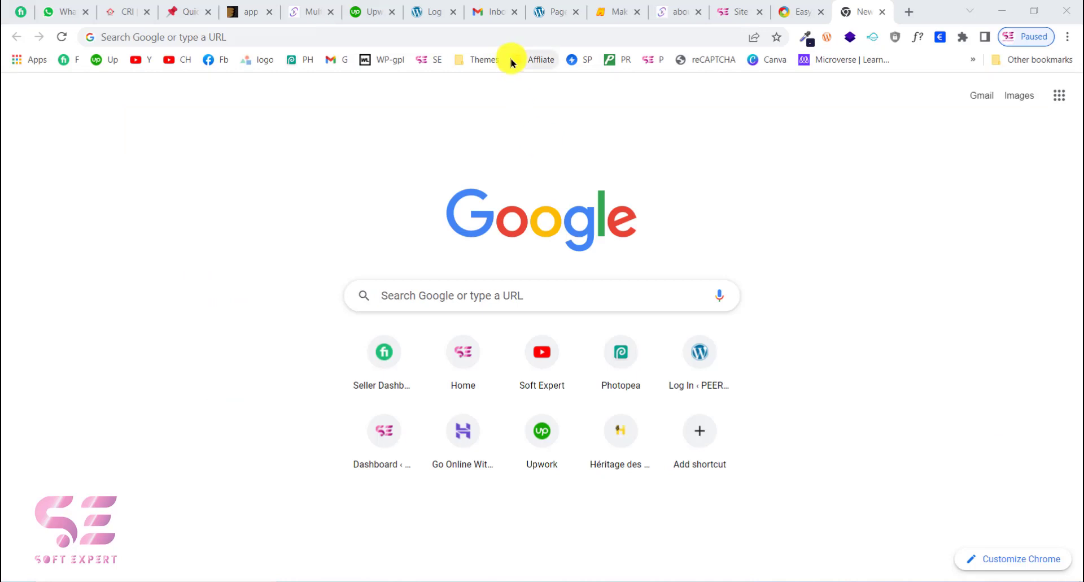
Step: Search Google for google analytics, open the Google Analytics site and sign in with the Soft Expert account
{"action": "left_click", "coordinate": [527, 37]}
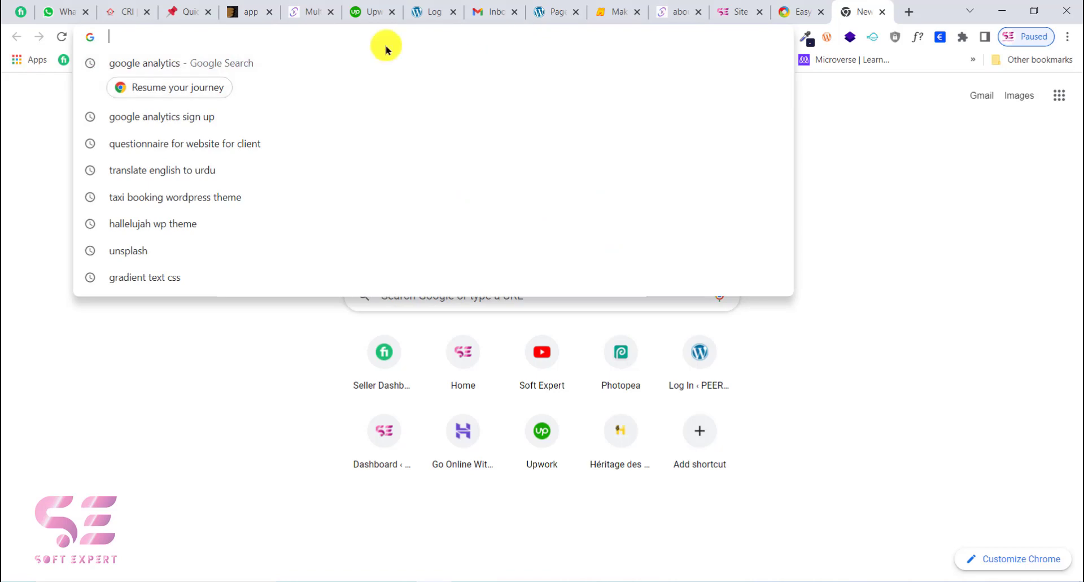
{"action": "left_click", "coordinate": [213, 67]}
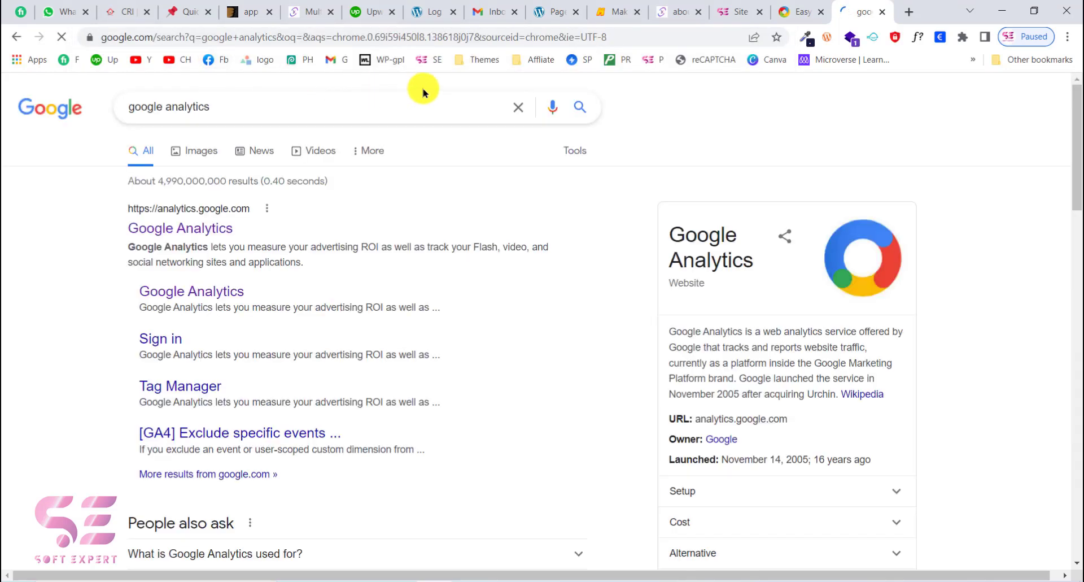
{"action": "left_click", "coordinate": [192, 230]}
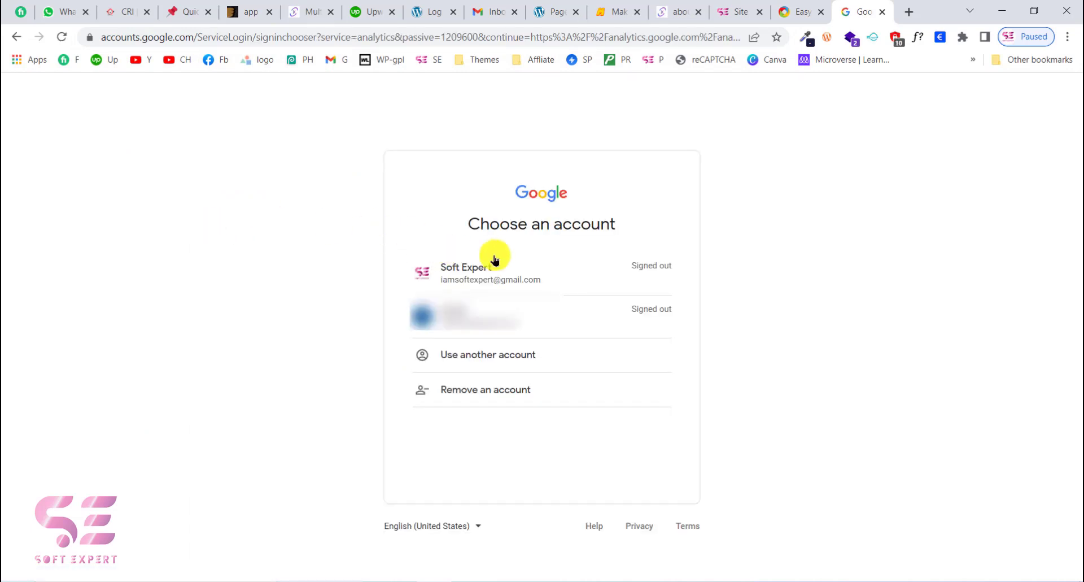
{"action": "left_click", "coordinate": [537, 275]}
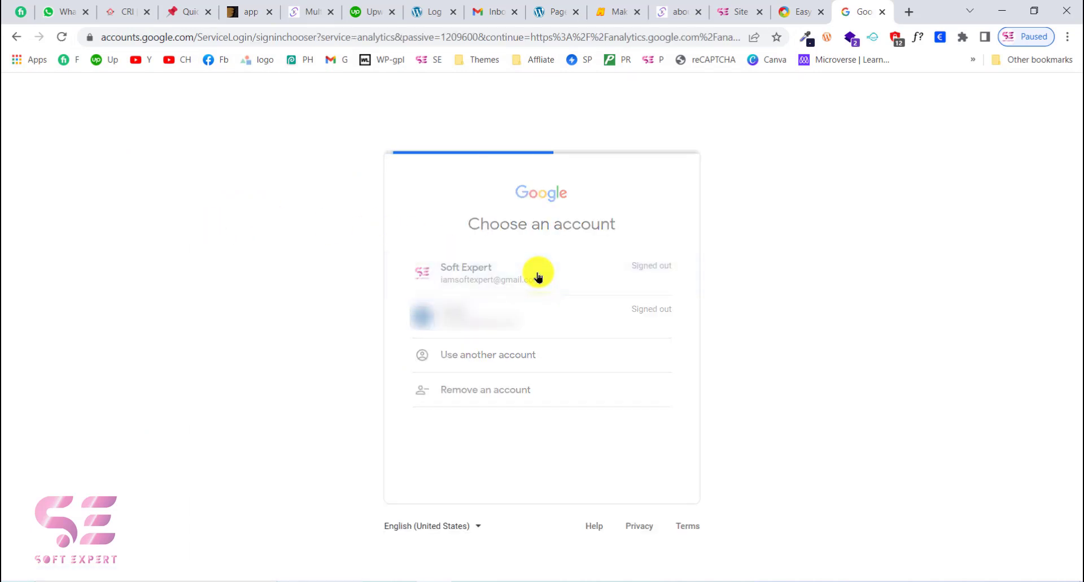
{"action": "key", "text": "Return"}
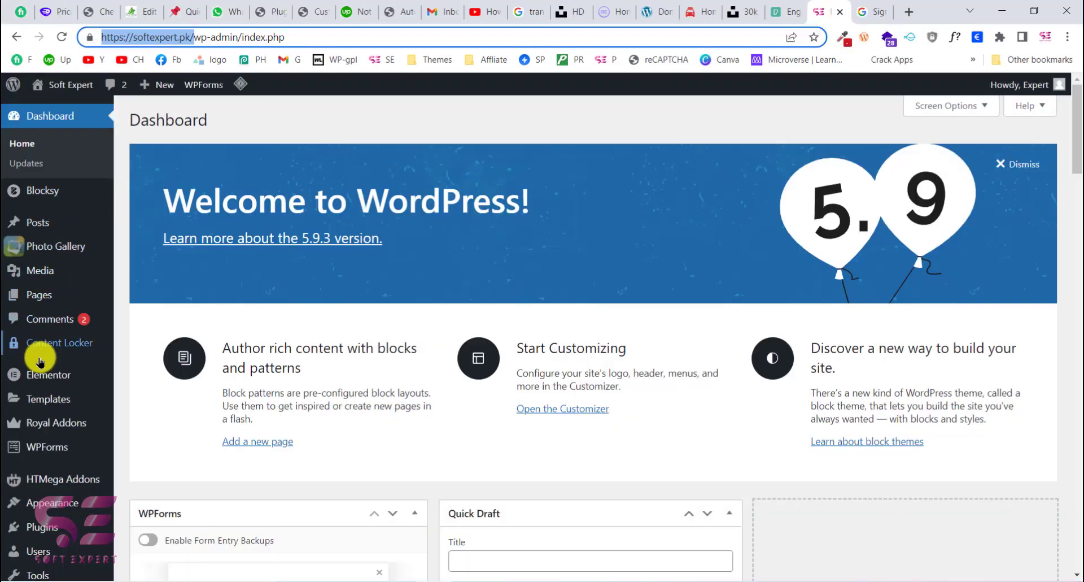
Step: Find the Site Kit by Google plugin by searching new WordPress plugins for "site kit", install it and activate it
{"action": "mouse_move", "coordinate": [40, 370]}
{"action": "scroll", "coordinate": [38, 371], "scroll_direction": "down", "scroll_amount": 4}
{"action": "mouse_move", "coordinate": [40, 434]}
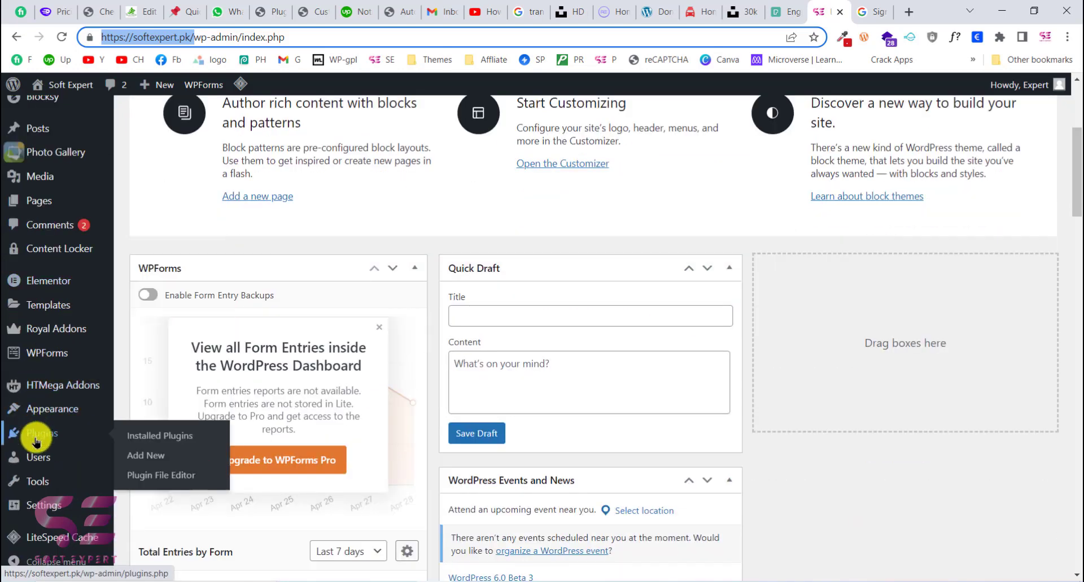
{"action": "left_click", "coordinate": [152, 455]}
{"action": "left_click", "coordinate": [871, 161]}
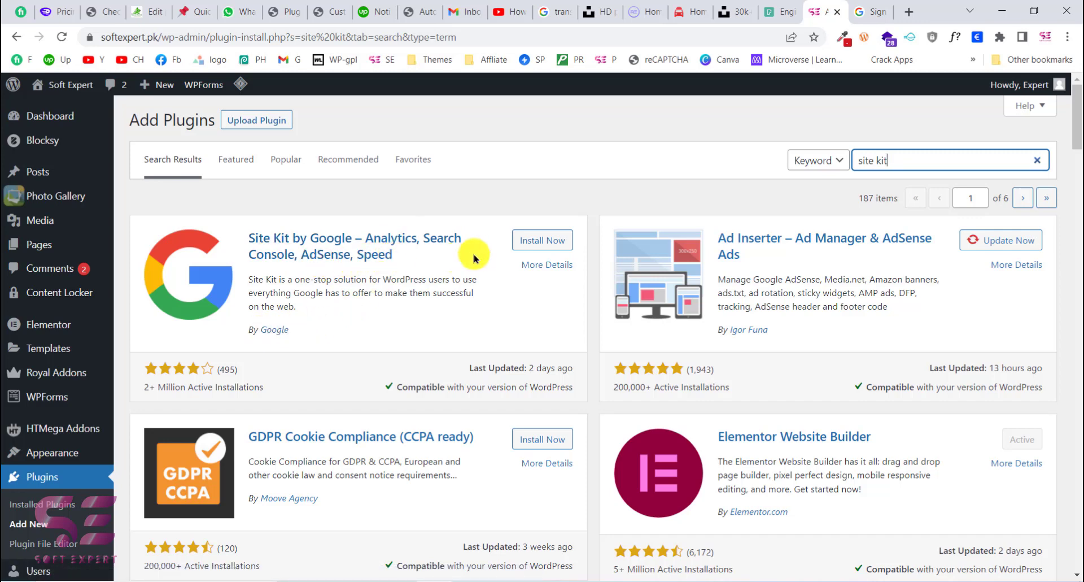
{"action": "left_click", "coordinate": [524, 242]}
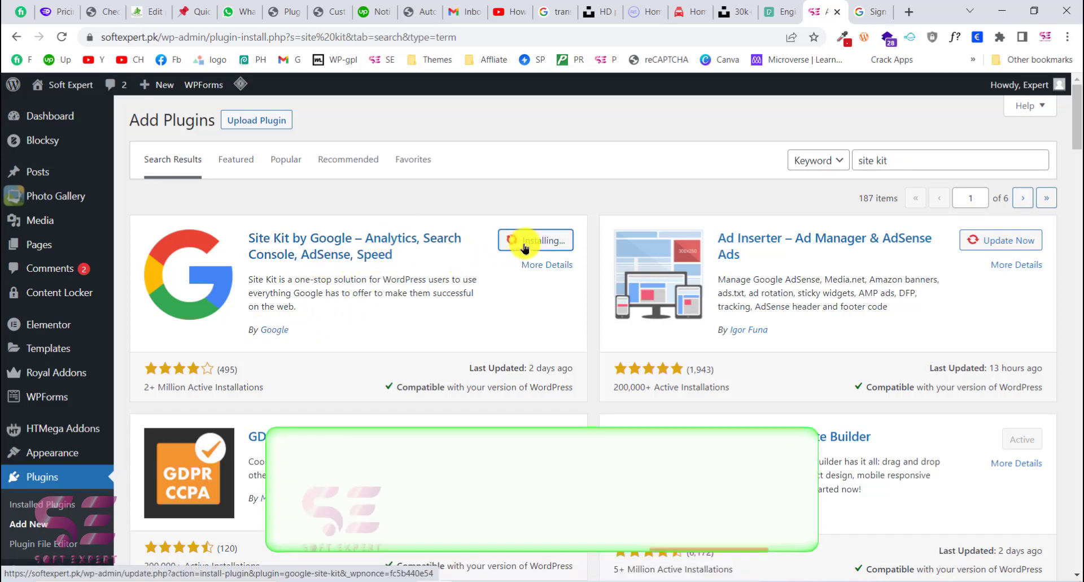
{"action": "left_click", "coordinate": [544, 241]}
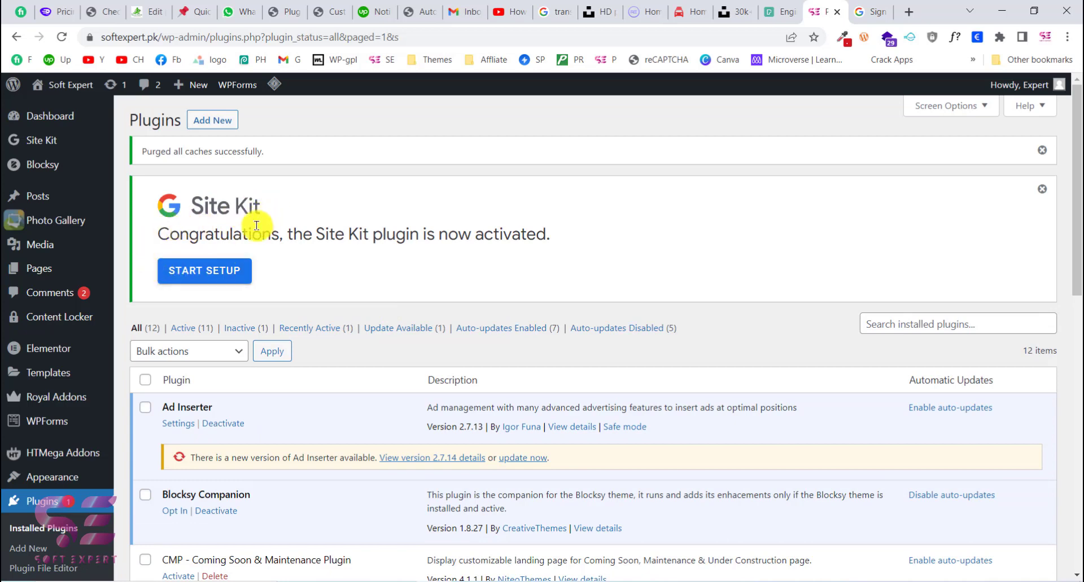
Step: Start the Site Kit setup with Google Analytics connected as part of it, and proceed to signing in with Google
{"action": "left_click", "coordinate": [221, 271]}
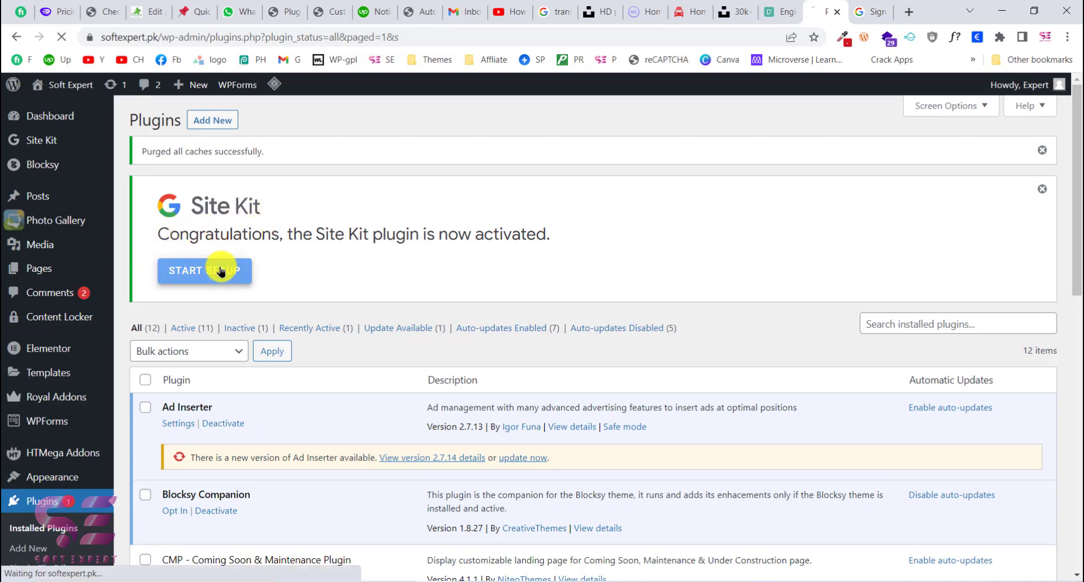
{"action": "scroll", "coordinate": [340, 313], "scroll_direction": "down", "scroll_amount": 1}
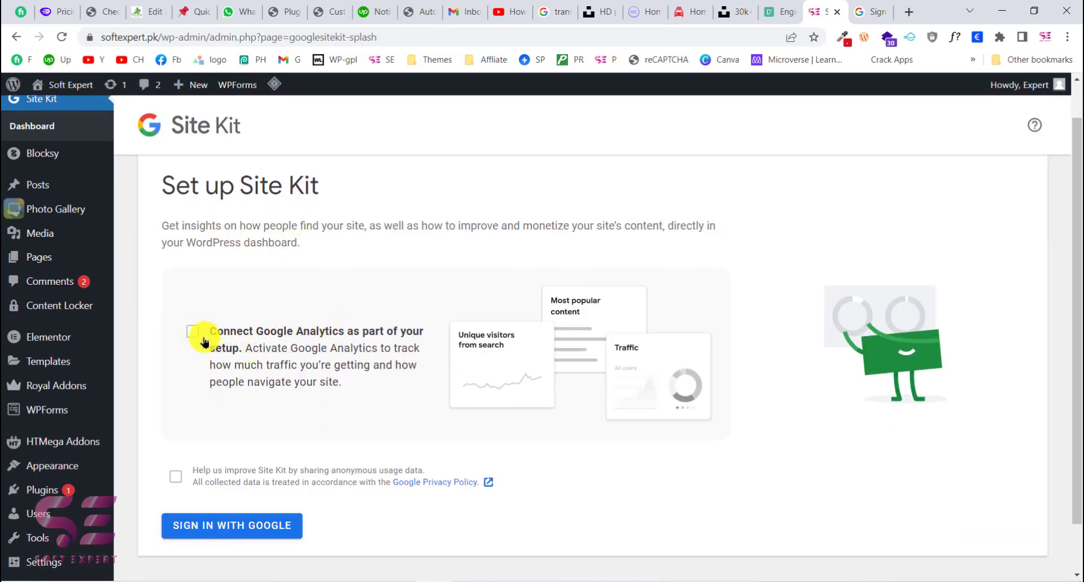
{"action": "scroll", "coordinate": [197, 338], "scroll_direction": "down", "scroll_amount": 1}
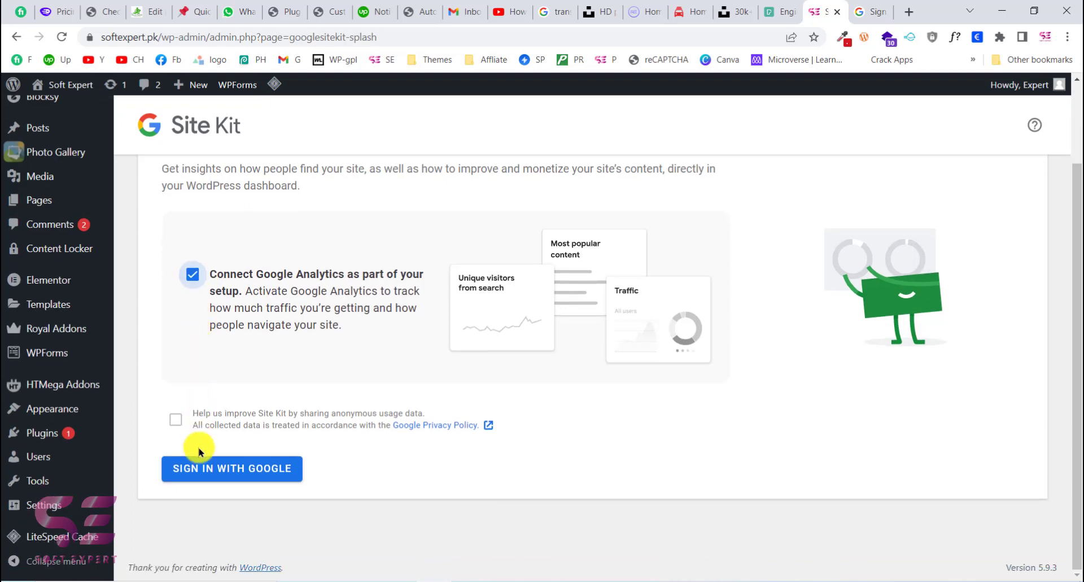
{"action": "left_click", "coordinate": [205, 468]}
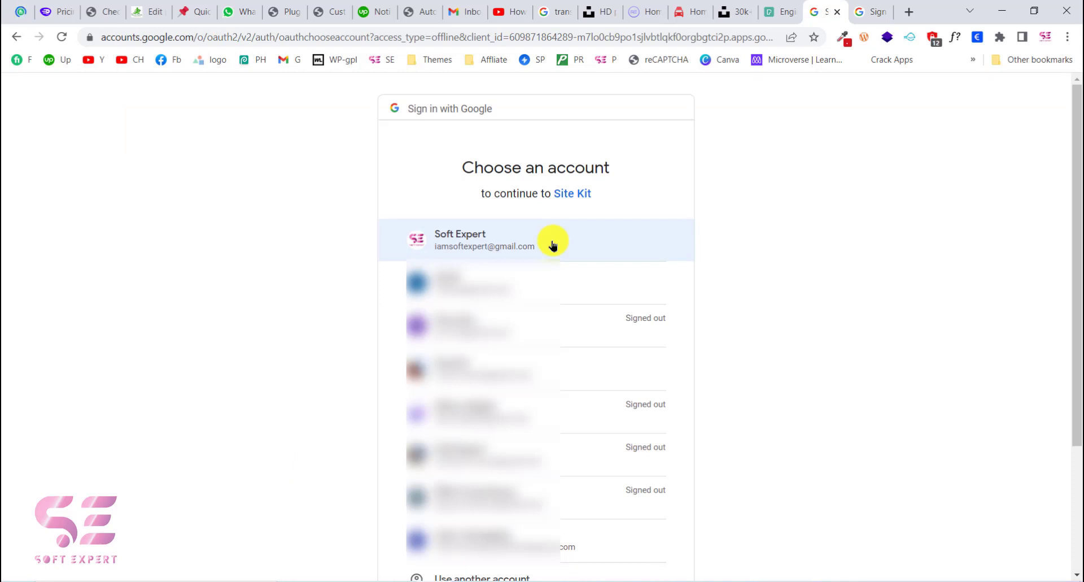
Step: Choose the Soft Expert Google account, grant Site Kit the additional access and continue past the site ownership verification
{"action": "left_click", "coordinate": [553, 244]}
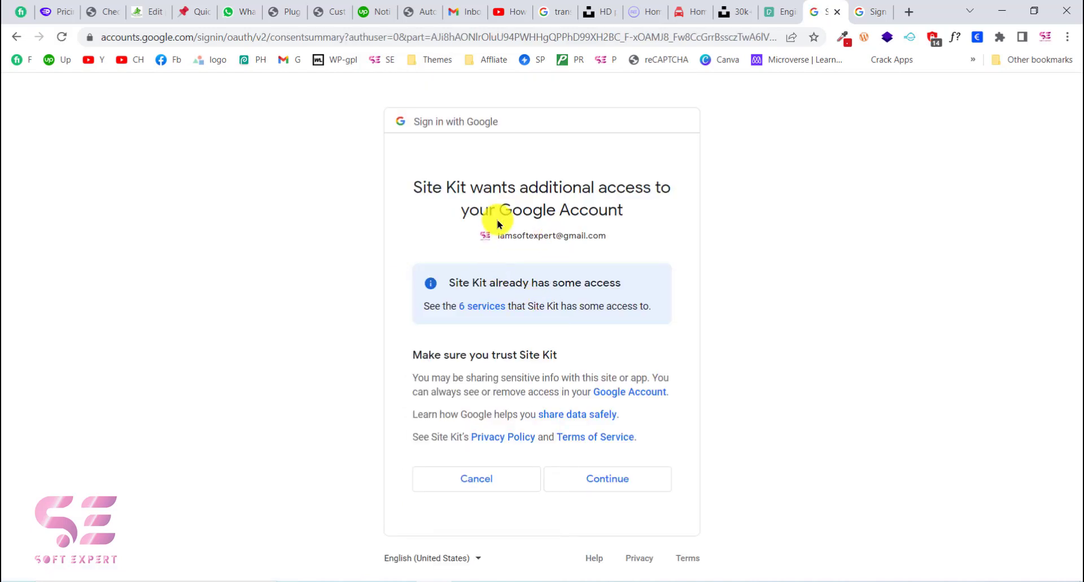
{"action": "left_click", "coordinate": [603, 478]}
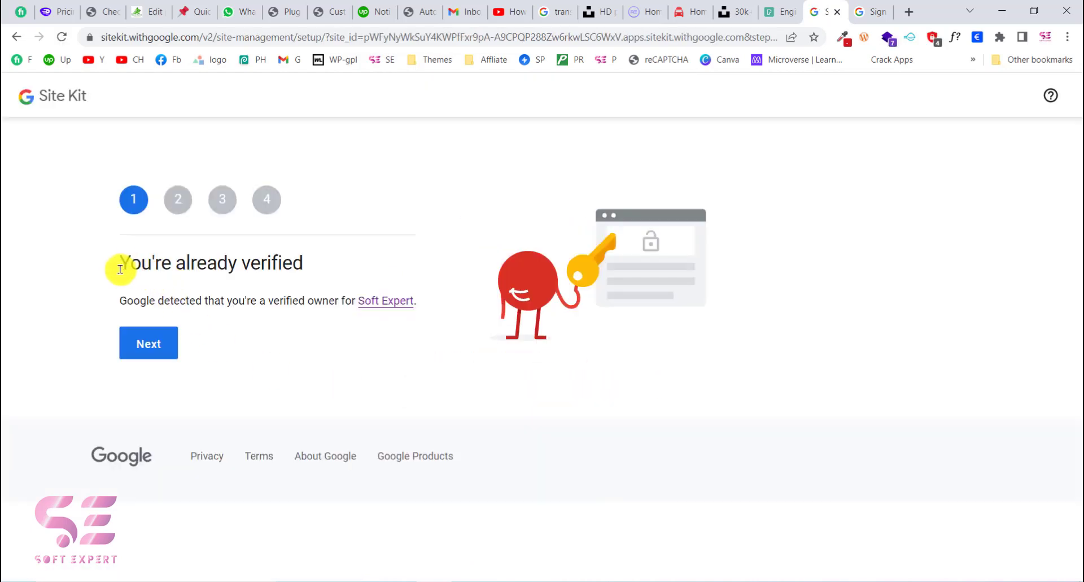
{"action": "left_click_drag", "start_coordinate": [118, 269], "coordinate": [309, 267]}
{"action": "left_click", "coordinate": [310, 267]}
{"action": "left_click", "coordinate": [151, 343]}
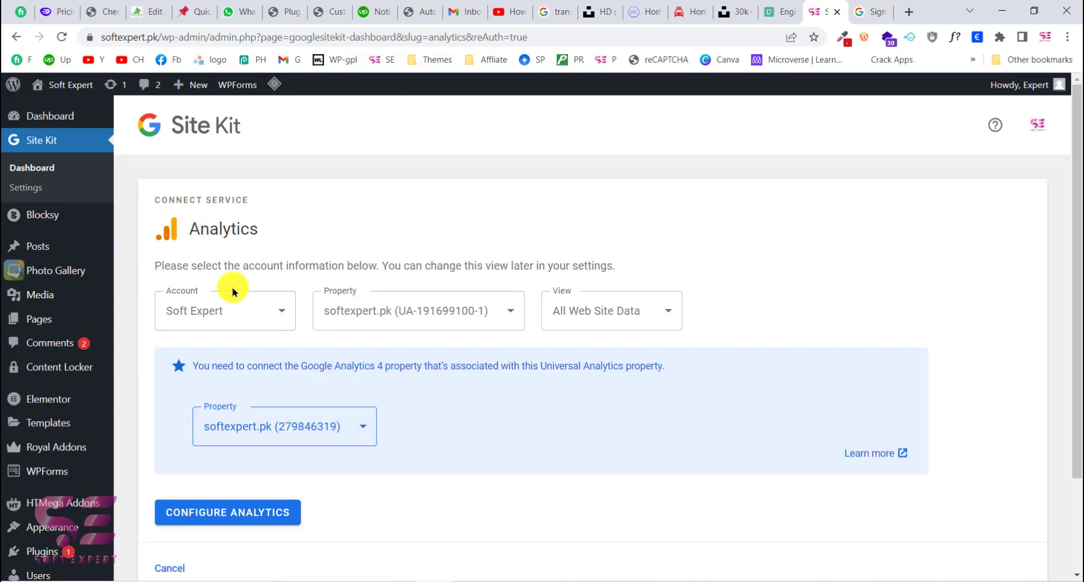
Step: Switch to Google Analytics and start creating a new property from the admin settings of the Soft Expert account
{"action": "scroll", "coordinate": [234, 292], "scroll_direction": "down", "scroll_amount": 1}
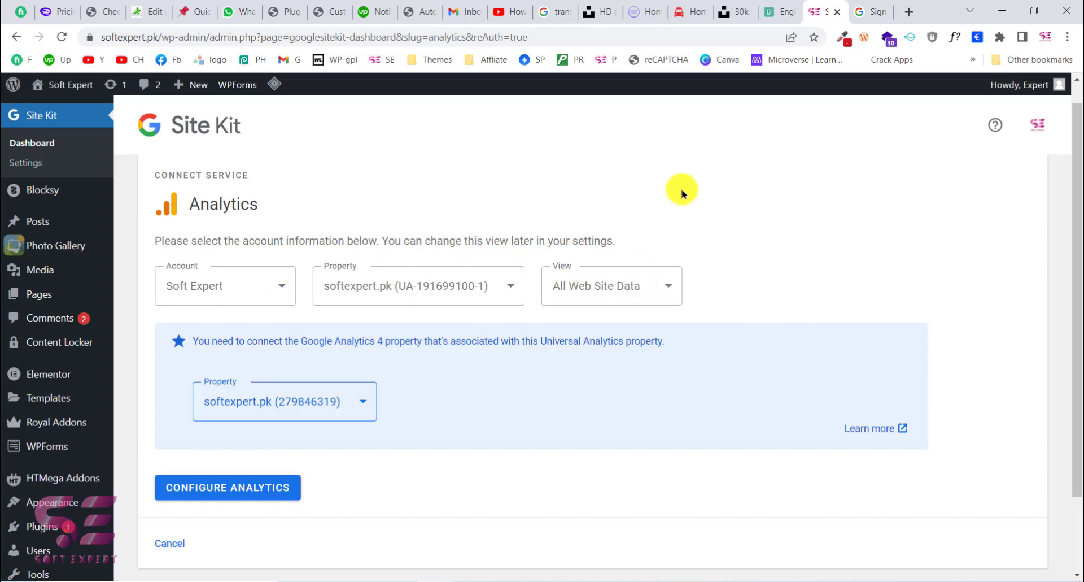
{"action": "left_click", "coordinate": [906, 12]}
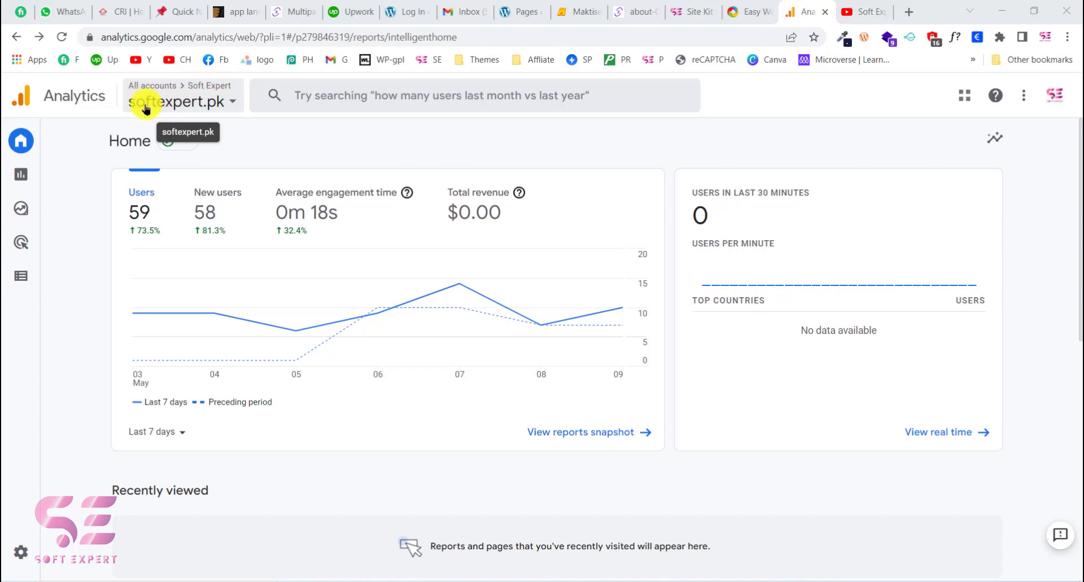
{"action": "left_click", "coordinate": [20, 559]}
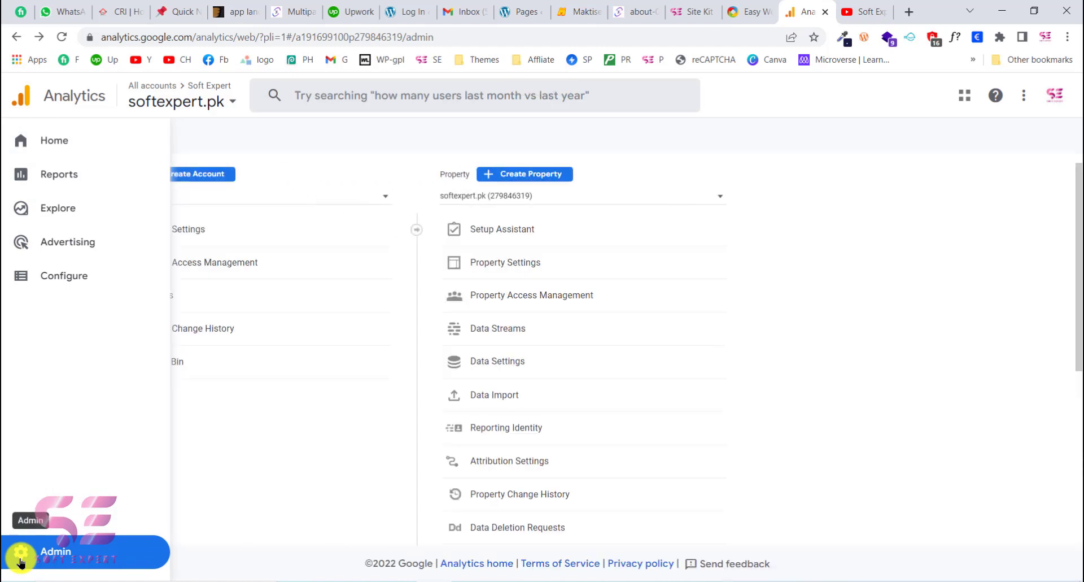
{"action": "left_click", "coordinate": [521, 178]}
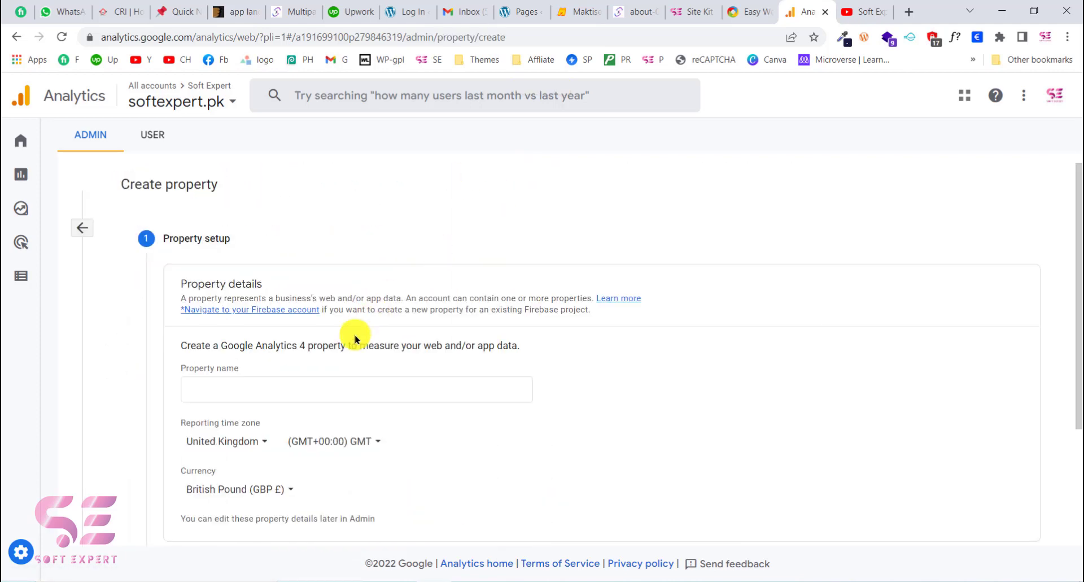
Step: Name the new Google Analytics 4 property Soft Expert
{"action": "scroll", "coordinate": [353, 336], "scroll_direction": "down", "scroll_amount": 2}
{"action": "left_click", "coordinate": [198, 281]}
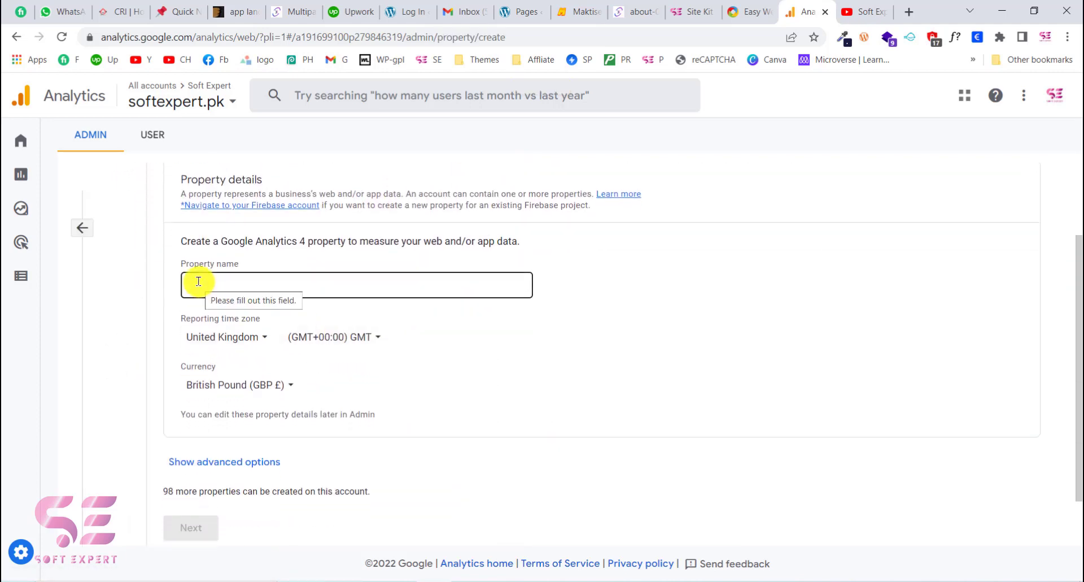
{"action": "left_click", "coordinate": [198, 281]}
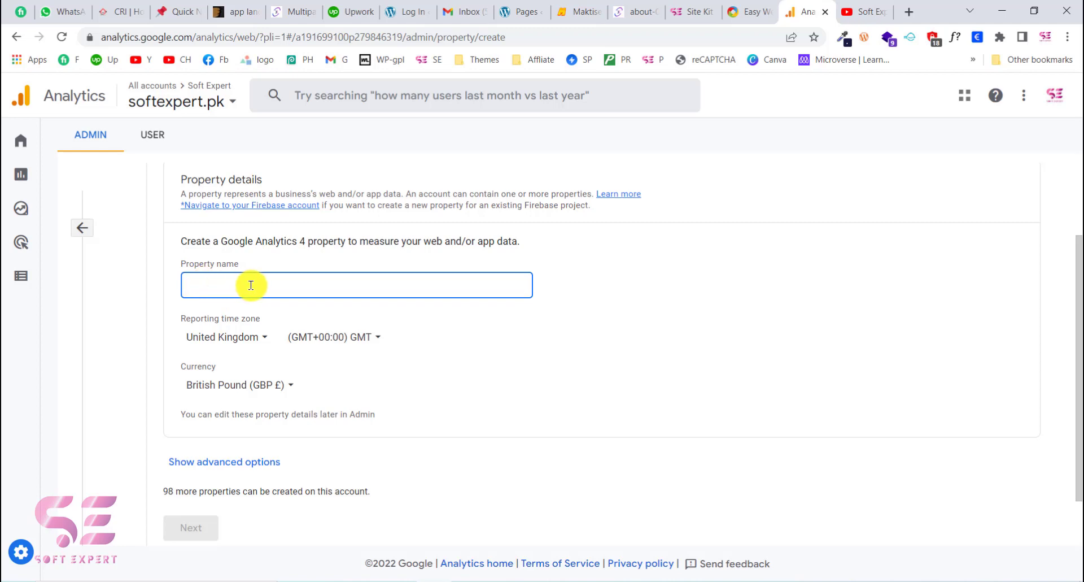
{"action": "type", "text": "Soft Expert"}
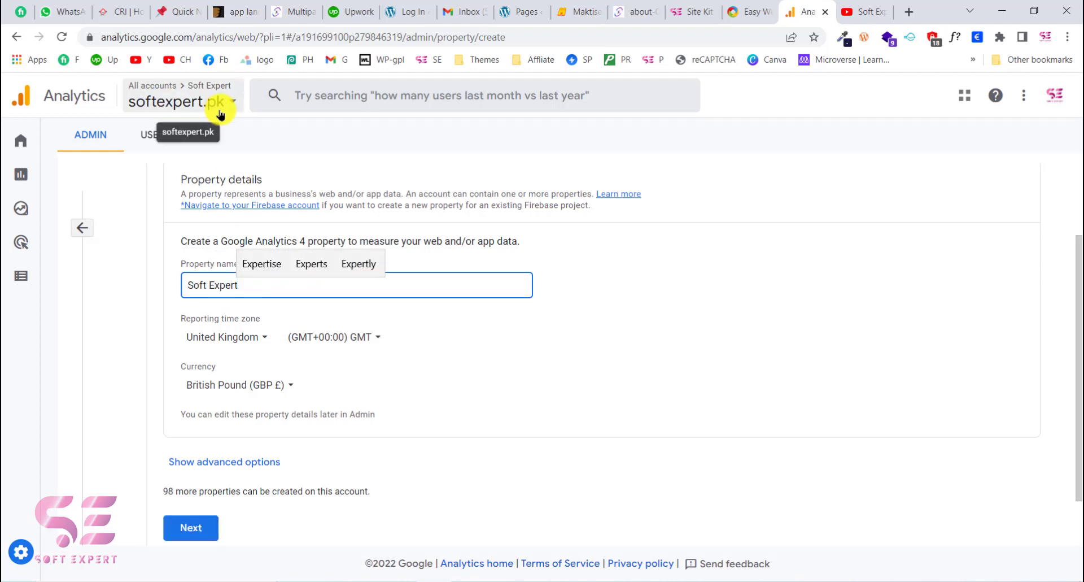
Step: Reveal the property's advanced options and continue to the business information stage of the property setup
{"action": "scroll", "coordinate": [234, 303], "scroll_direction": "down", "scroll_amount": 1}
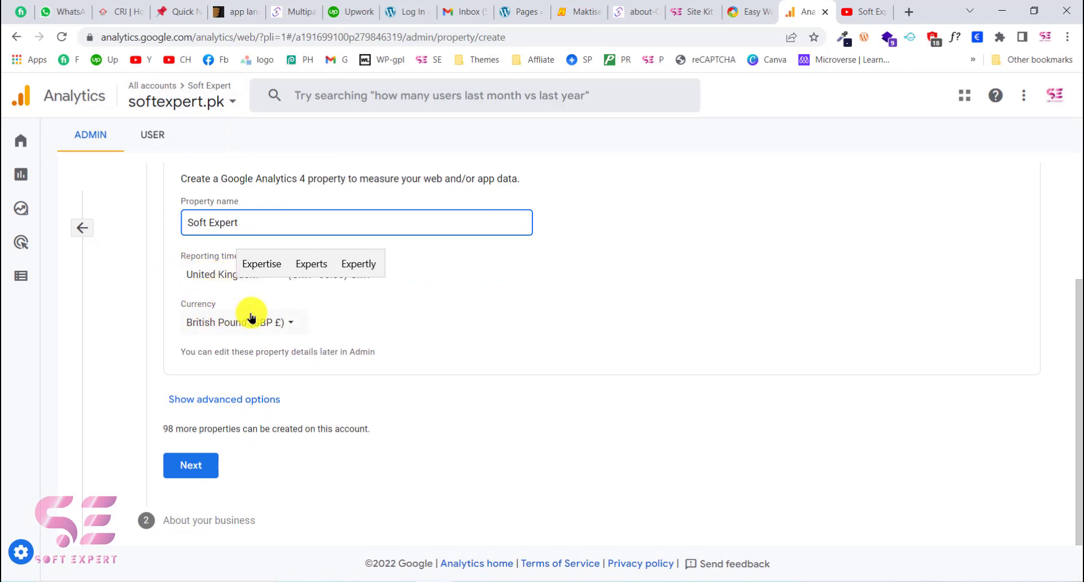
{"action": "left_click", "coordinate": [209, 398]}
{"action": "scroll", "coordinate": [209, 404], "scroll_direction": "down", "scroll_amount": 2}
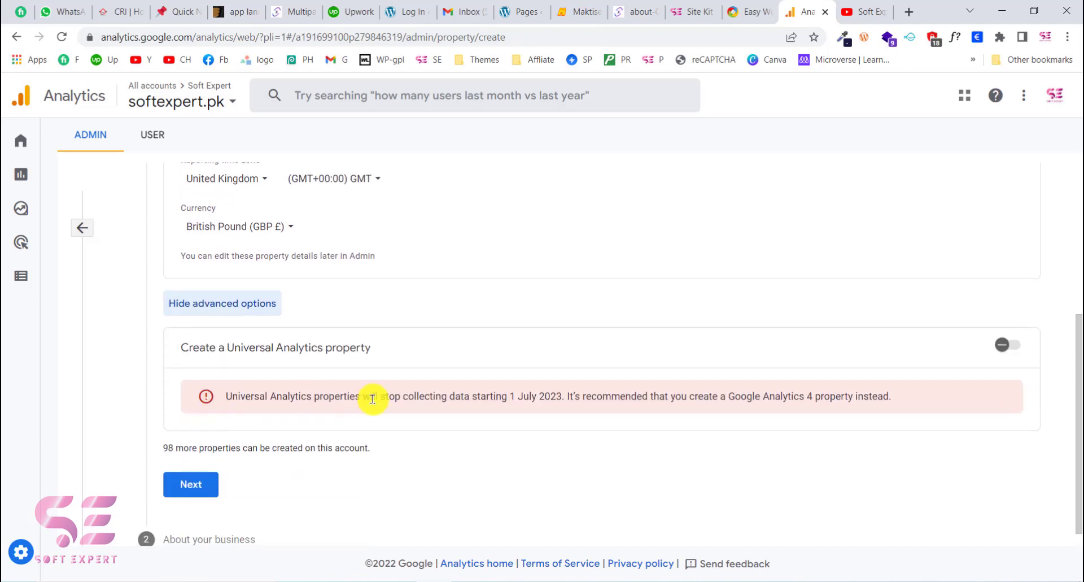
{"action": "scroll", "coordinate": [373, 399], "scroll_direction": "down", "scroll_amount": 1}
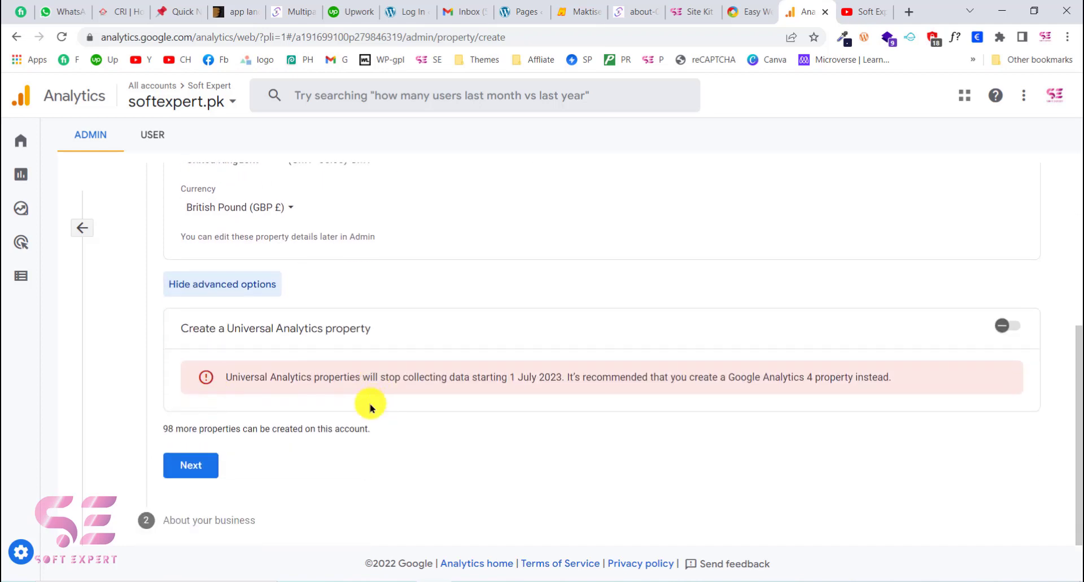
{"action": "left_click", "coordinate": [160, 530]}
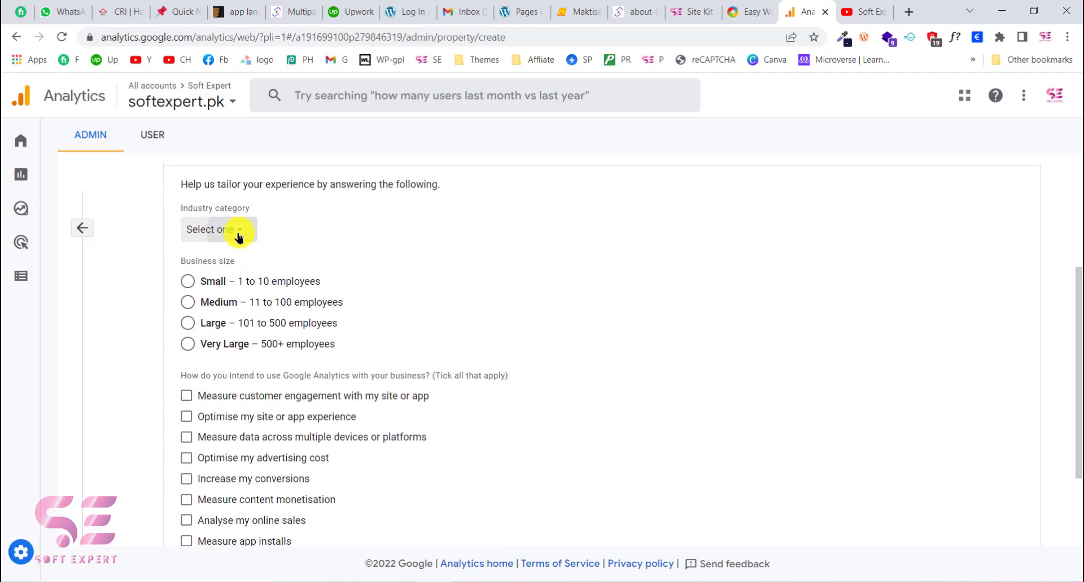
Step: Set the industry category to Computers & Electronics and the business size to Medium – 11 to 100 employees
{"action": "left_click", "coordinate": [239, 233]}
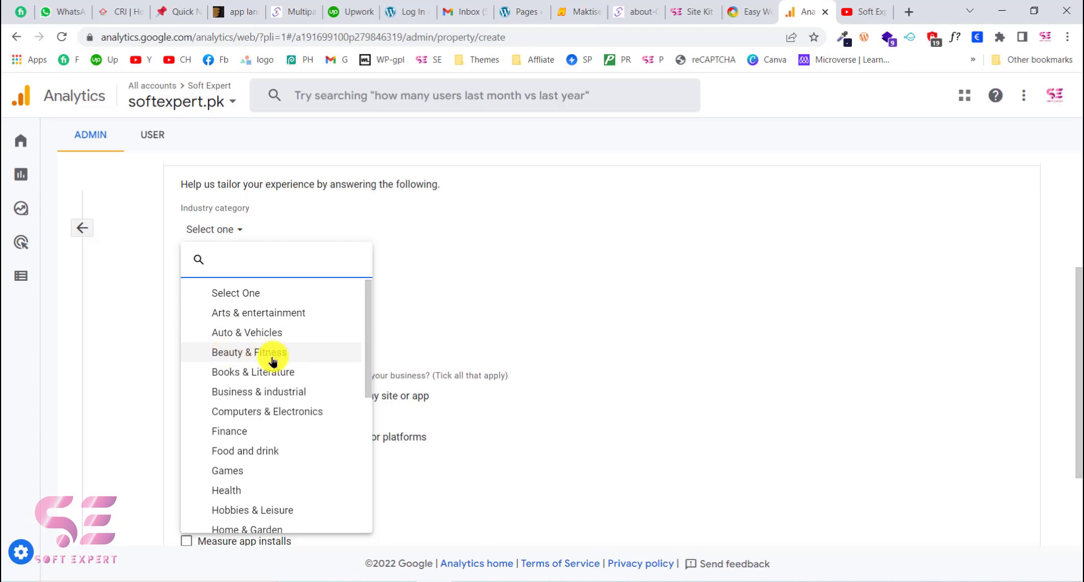
{"action": "scroll", "coordinate": [247, 442], "scroll_direction": "down", "scroll_amount": 1}
{"action": "scroll", "coordinate": [254, 418], "scroll_direction": "up", "scroll_amount": 1}
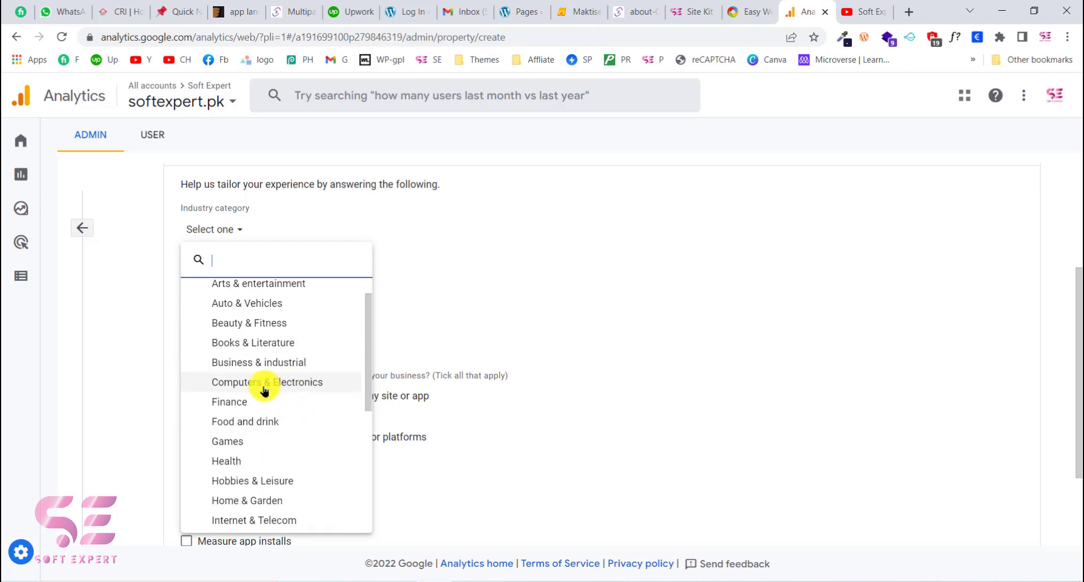
{"action": "left_click", "coordinate": [253, 384]}
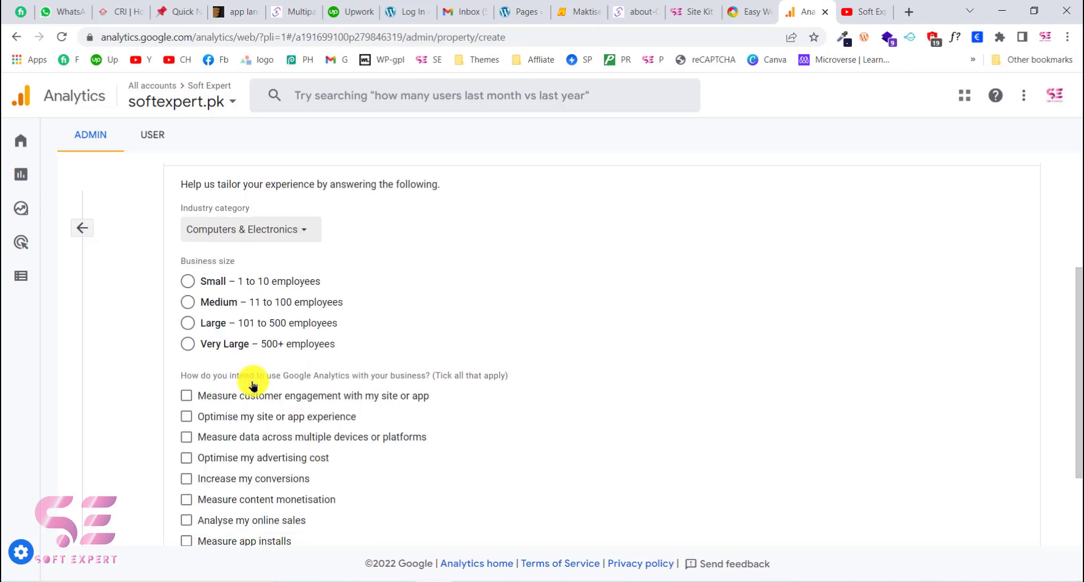
{"action": "scroll", "coordinate": [215, 305], "scroll_direction": "down", "scroll_amount": 1}
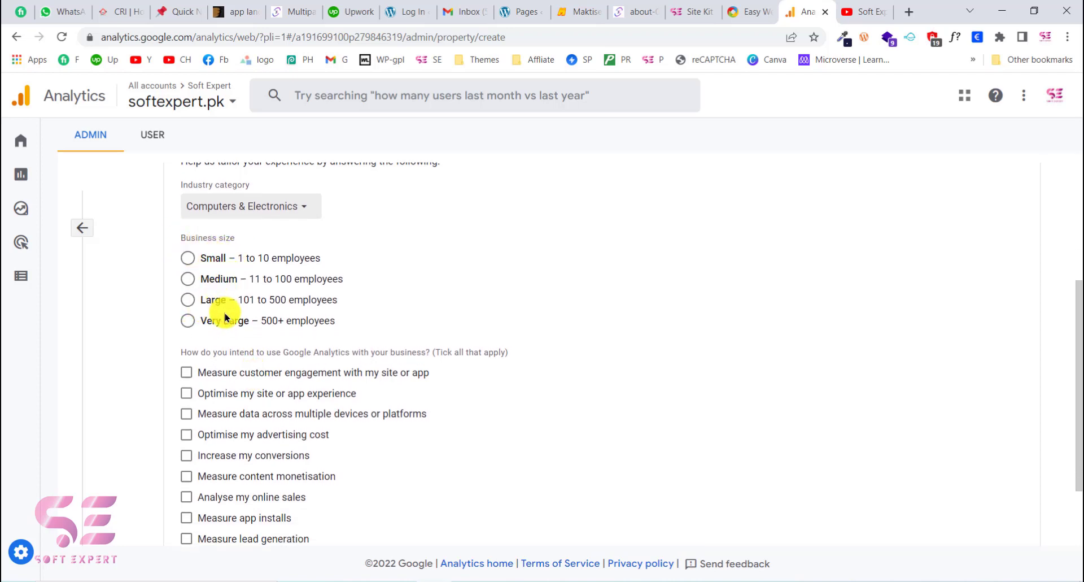
{"action": "left_click", "coordinate": [188, 279]}
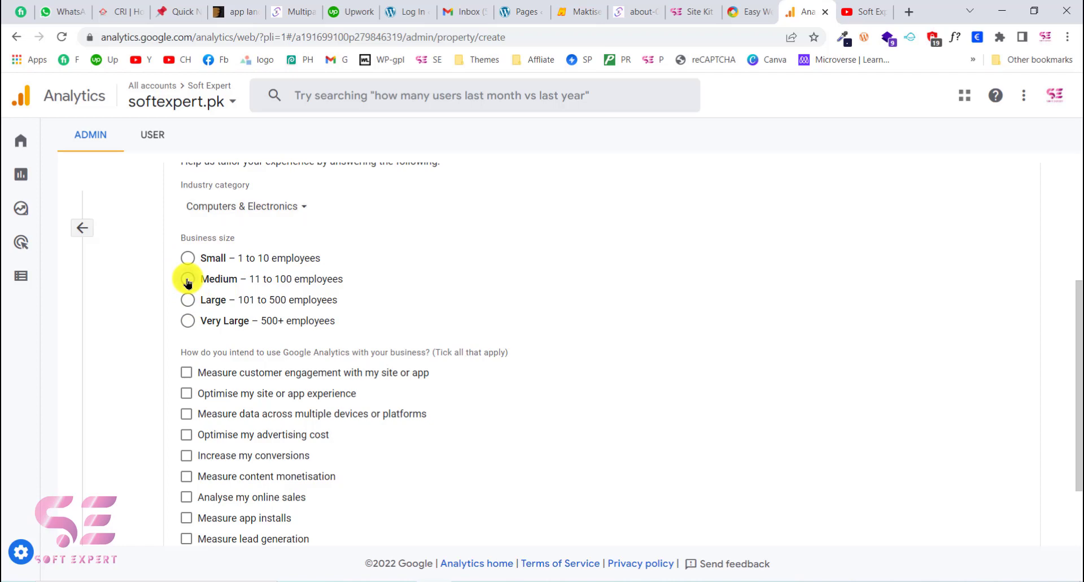
{"action": "scroll", "coordinate": [188, 282], "scroll_direction": "down", "scroll_amount": 2}
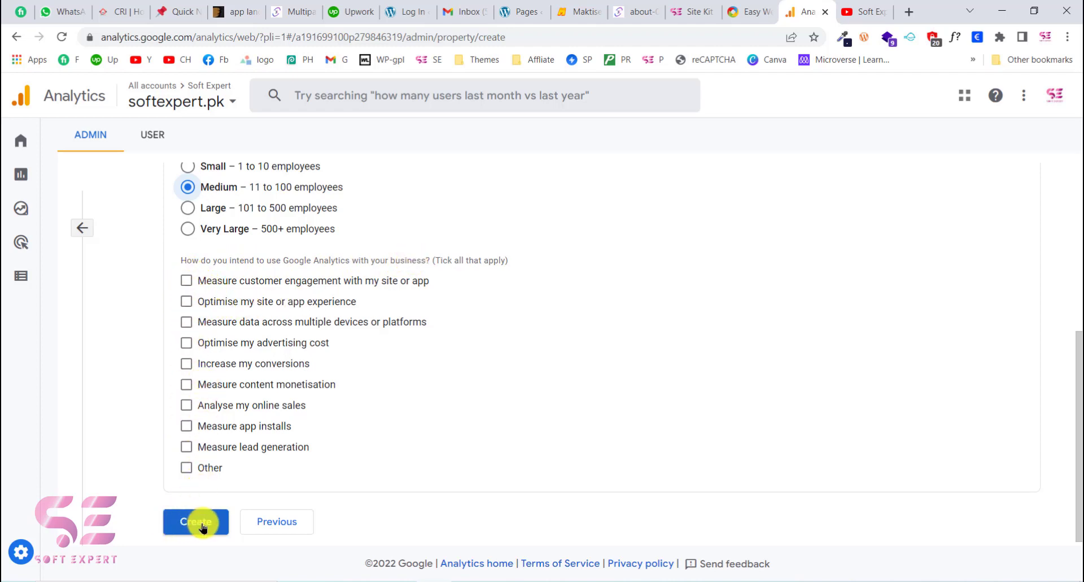
Step: Complete the Analytics configuration in Site Kit for the Soft Expert account's softexpert.pk properties and dismiss the survey about other Google tools
{"action": "scroll", "coordinate": [315, 354], "scroll_direction": "up", "scroll_amount": 5}
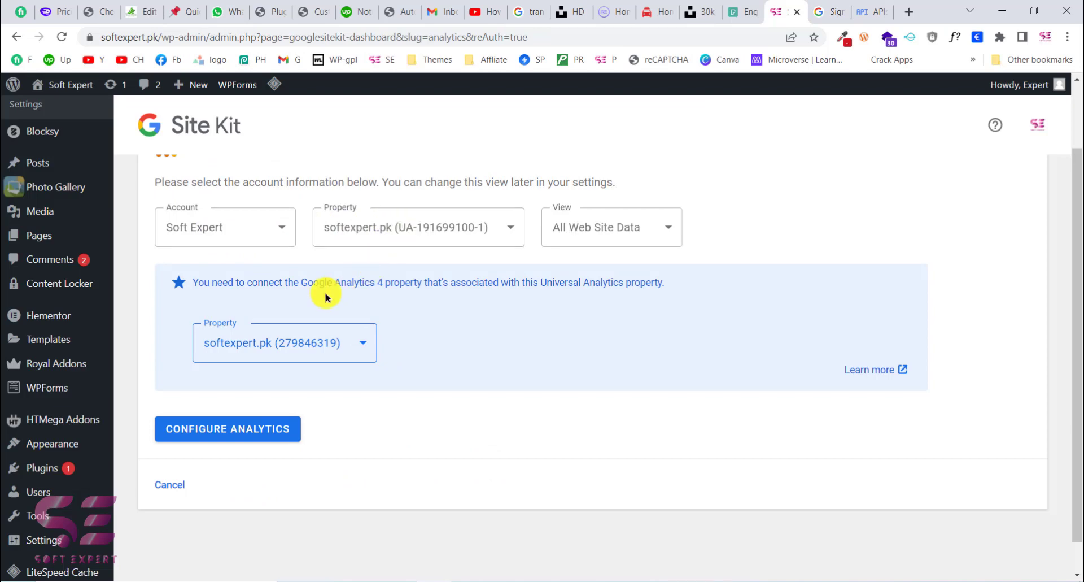
{"action": "left_click", "coordinate": [258, 428]}
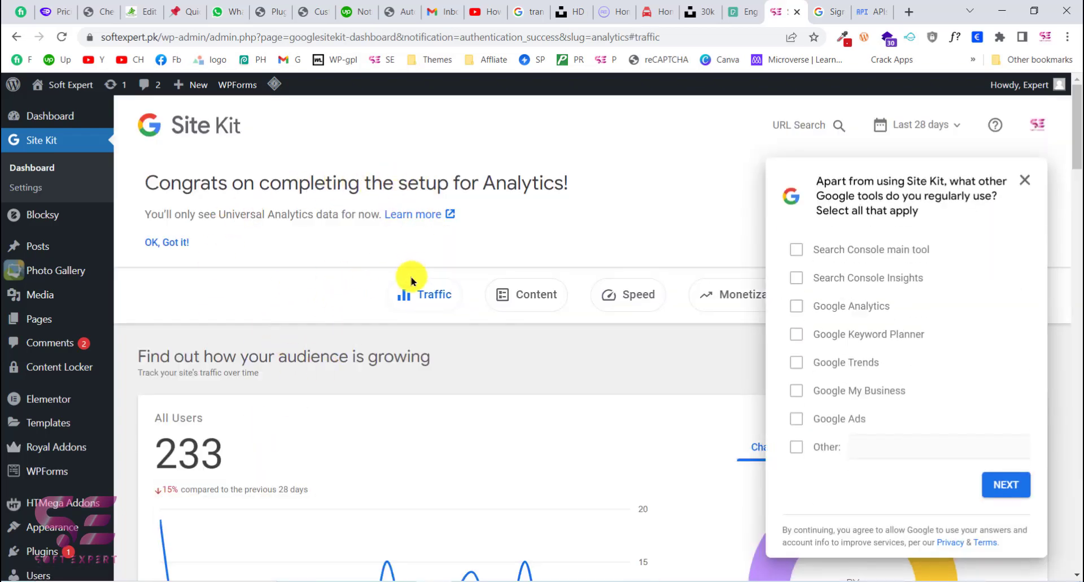
{"action": "left_click", "coordinate": [1021, 182]}
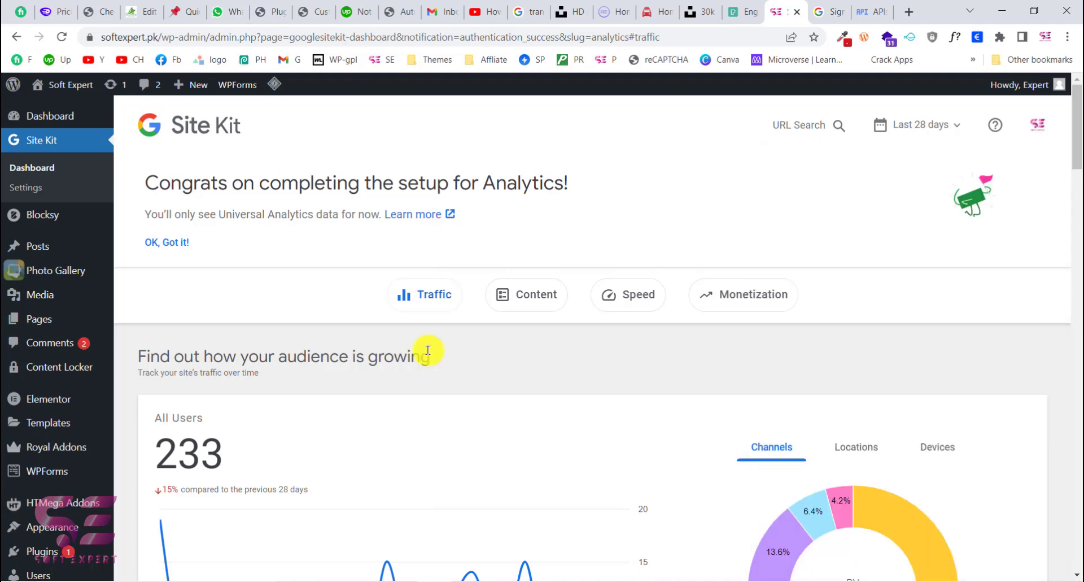
Step: Examine the Site Kit audience traffic report, including the users-over-time graph and the Social, Direct and Referral shares of the channels chart
{"action": "scroll", "coordinate": [423, 347], "scroll_direction": "down", "scroll_amount": 2}
{"action": "scroll", "coordinate": [428, 346], "scroll_direction": "up", "scroll_amount": 1}
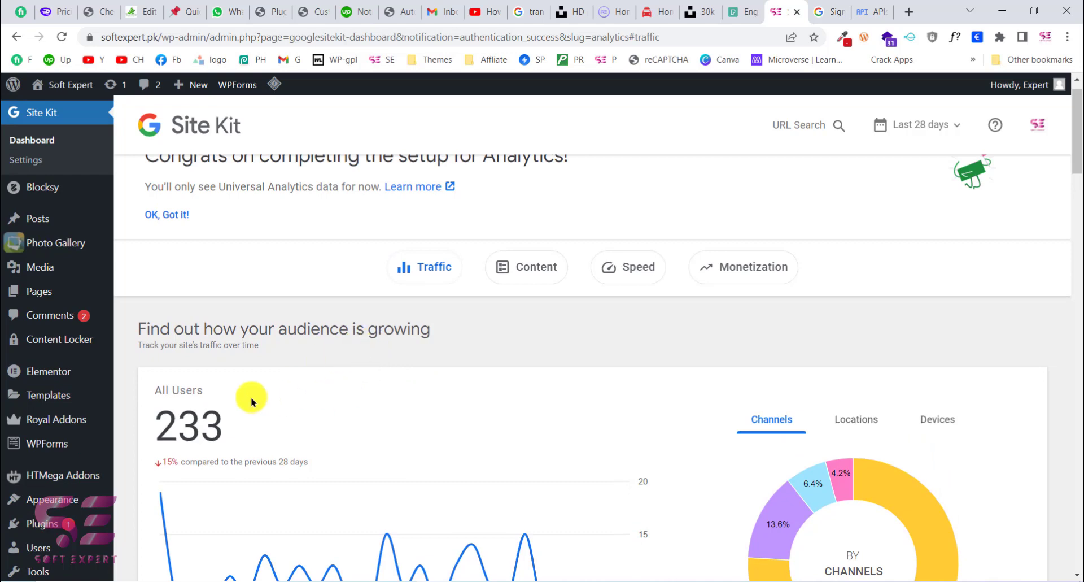
{"action": "scroll", "coordinate": [375, 375], "scroll_direction": "down", "scroll_amount": 1}
{"action": "scroll", "coordinate": [282, 441], "scroll_direction": "down", "scroll_amount": 3}
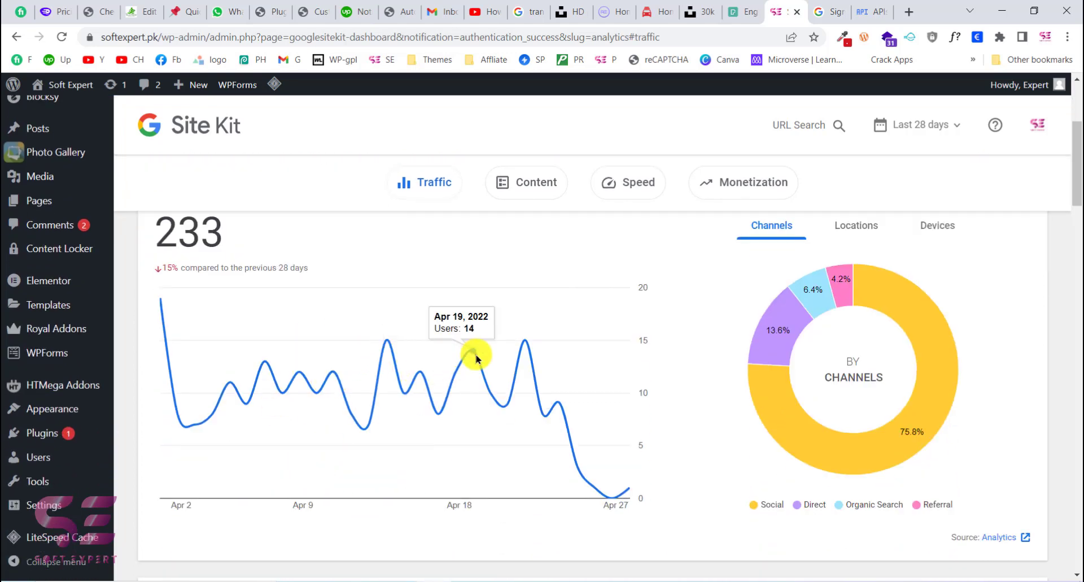
{"action": "scroll", "coordinate": [476, 357], "scroll_direction": "up", "scroll_amount": 2}
{"action": "scroll", "coordinate": [476, 357], "scroll_direction": "down", "scroll_amount": 3}
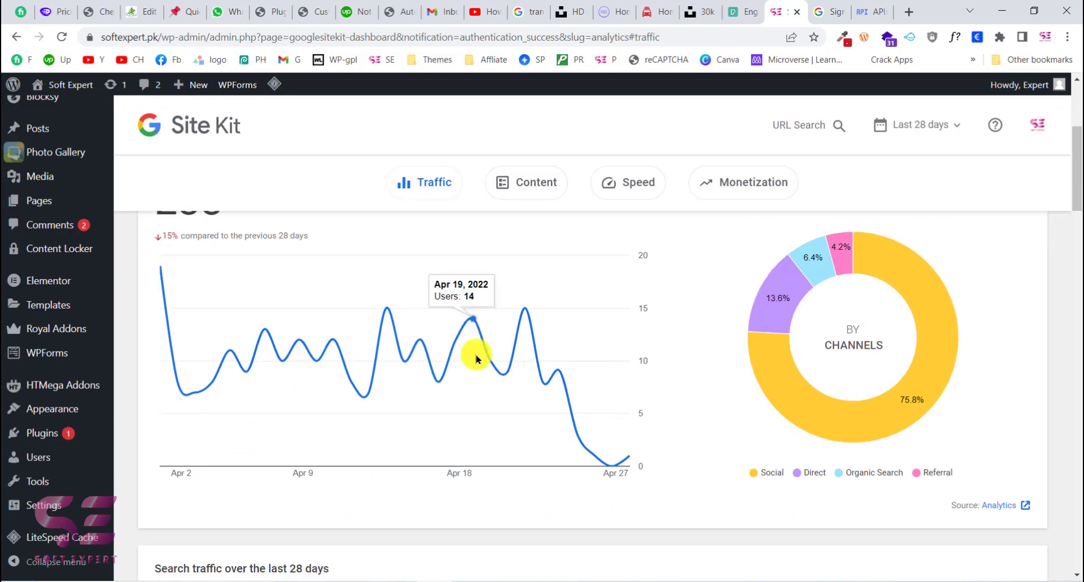
{"action": "mouse_move", "coordinate": [902, 354]}
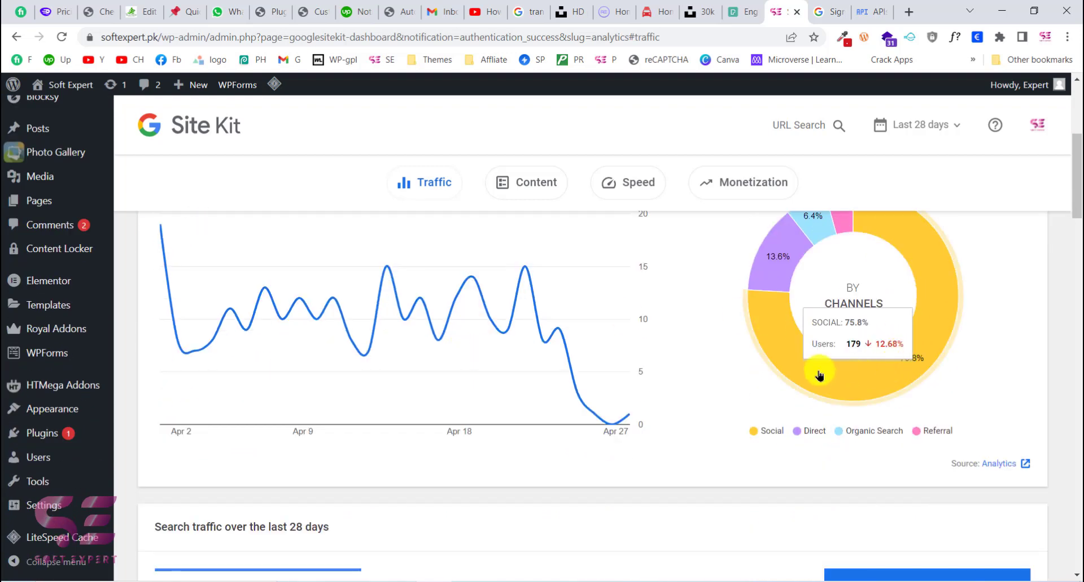
{"action": "scroll", "coordinate": [907, 354], "scroll_direction": "up", "scroll_amount": 1}
{"action": "mouse_move", "coordinate": [781, 300]}
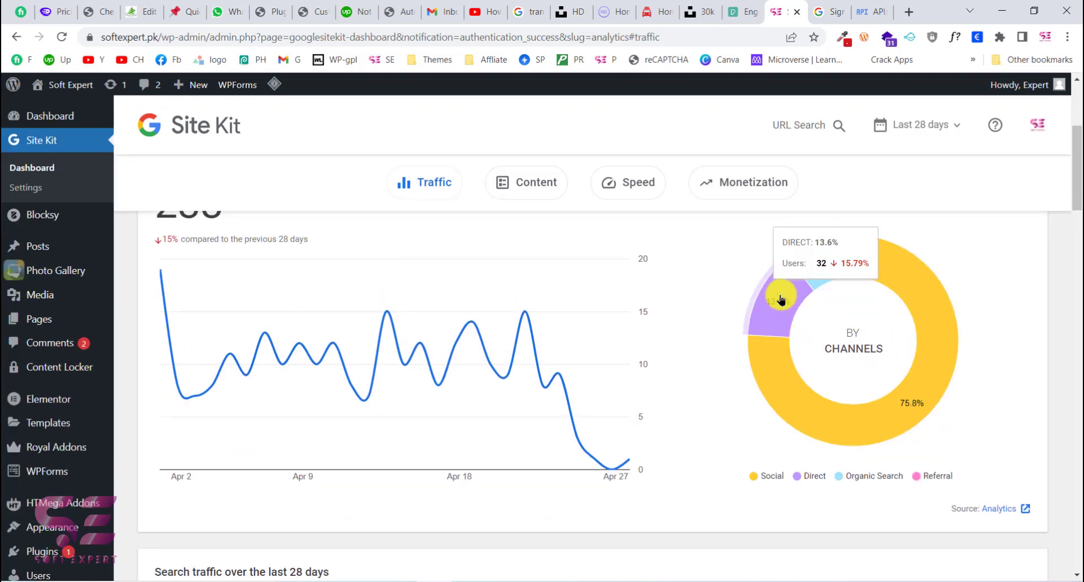
{"action": "mouse_move", "coordinate": [822, 263]}
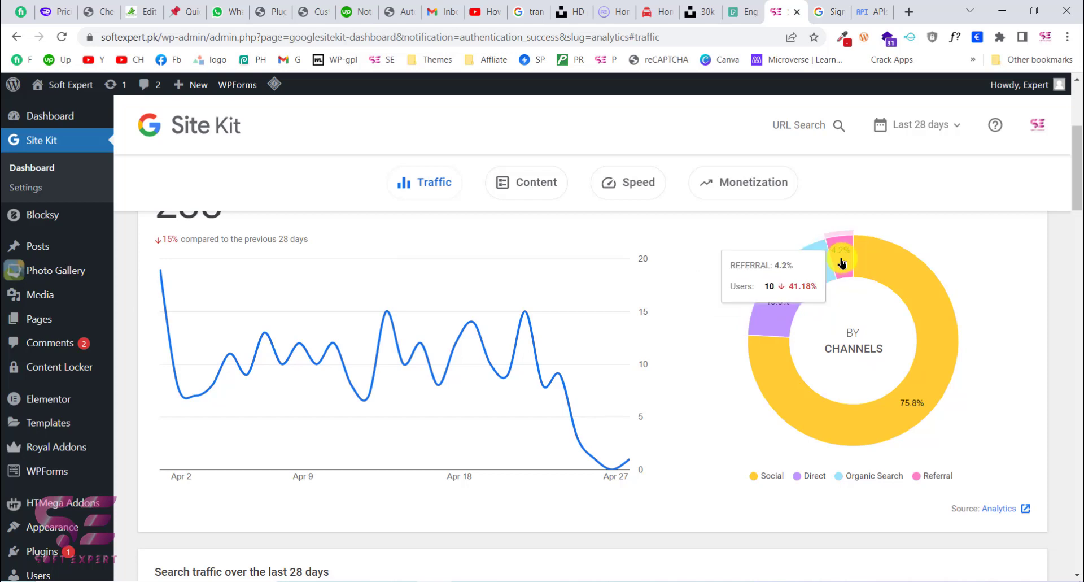
Step: Review the search traffic over the last 28 days, including total impressions, total clicks, unique visitors and the impressions graph
{"action": "scroll", "coordinate": [884, 339], "scroll_direction": "down", "scroll_amount": 6}
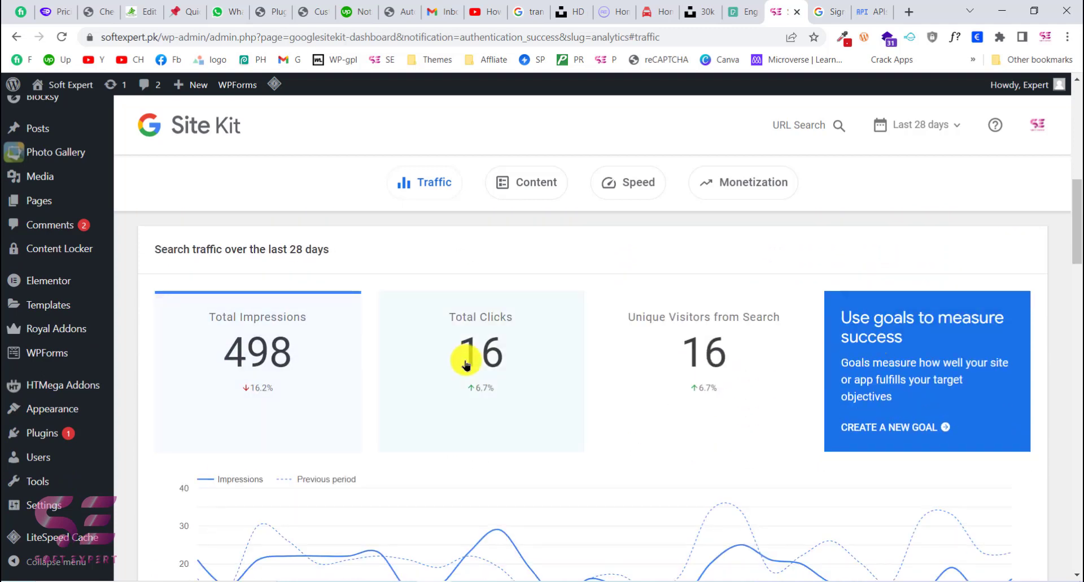
{"action": "scroll", "coordinate": [466, 359], "scroll_direction": "down", "scroll_amount": 2}
{"action": "scroll", "coordinate": [712, 316], "scroll_direction": "down", "scroll_amount": 3}
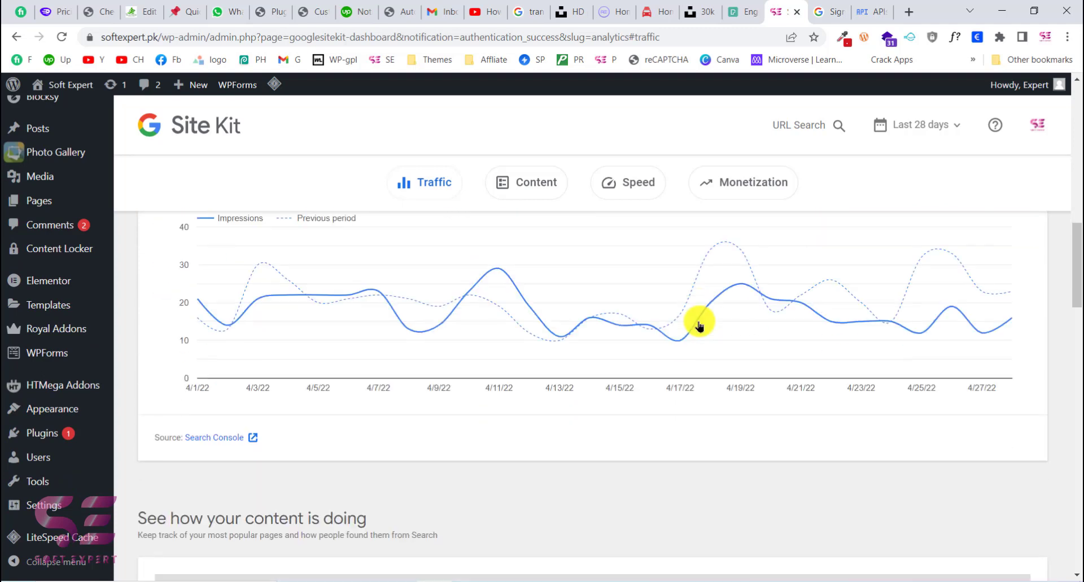
{"action": "mouse_move", "coordinate": [713, 354]}
{"action": "scroll", "coordinate": [710, 353], "scroll_direction": "down", "scroll_amount": 2}
{"action": "scroll", "coordinate": [710, 354], "scroll_direction": "up", "scroll_amount": 7}
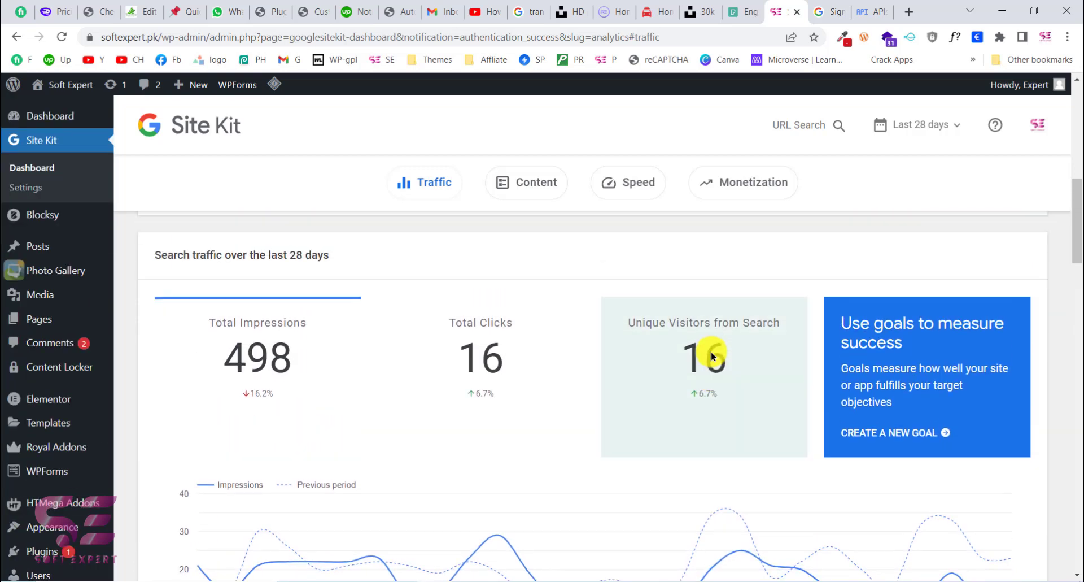
{"action": "scroll", "coordinate": [565, 365], "scroll_direction": "up", "scroll_amount": 2}
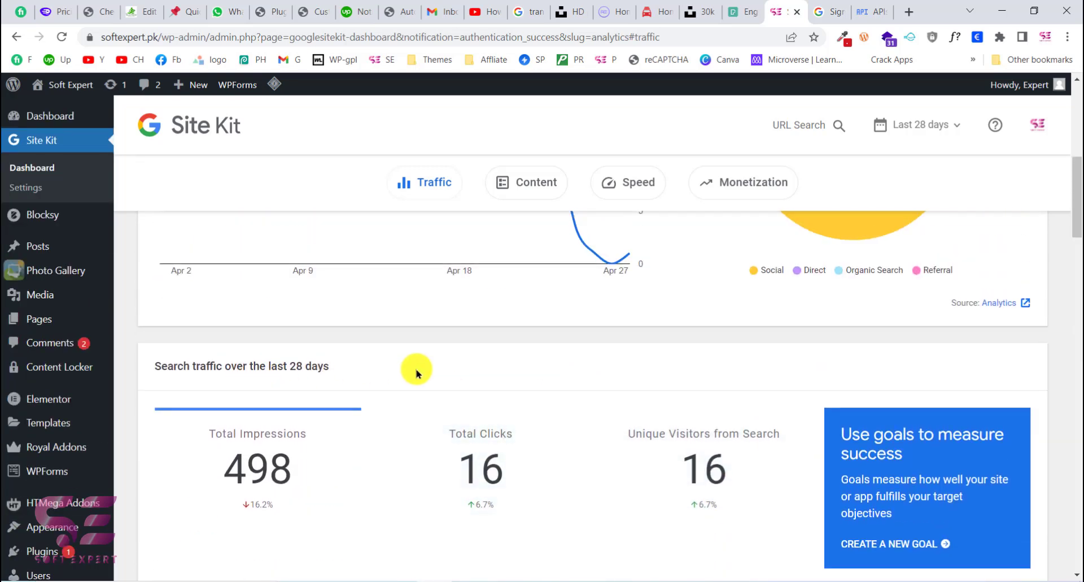
{"action": "scroll", "coordinate": [453, 375], "scroll_direction": "up", "scroll_amount": 10}
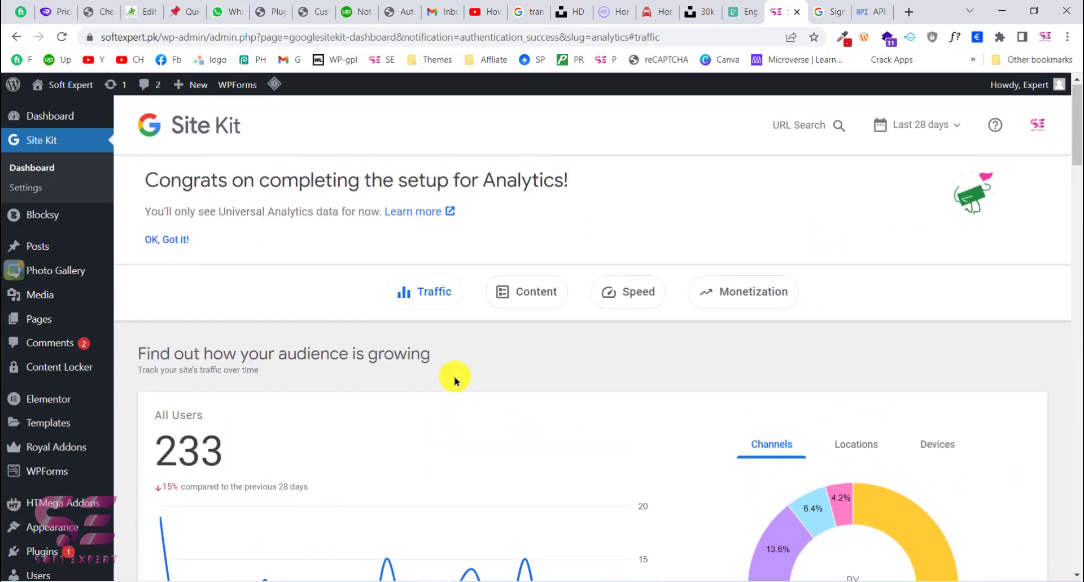
Step: Look through the dashboard's Content, Speed and Monetization sections, including the site's top search queries
{"action": "left_click", "coordinate": [524, 294]}
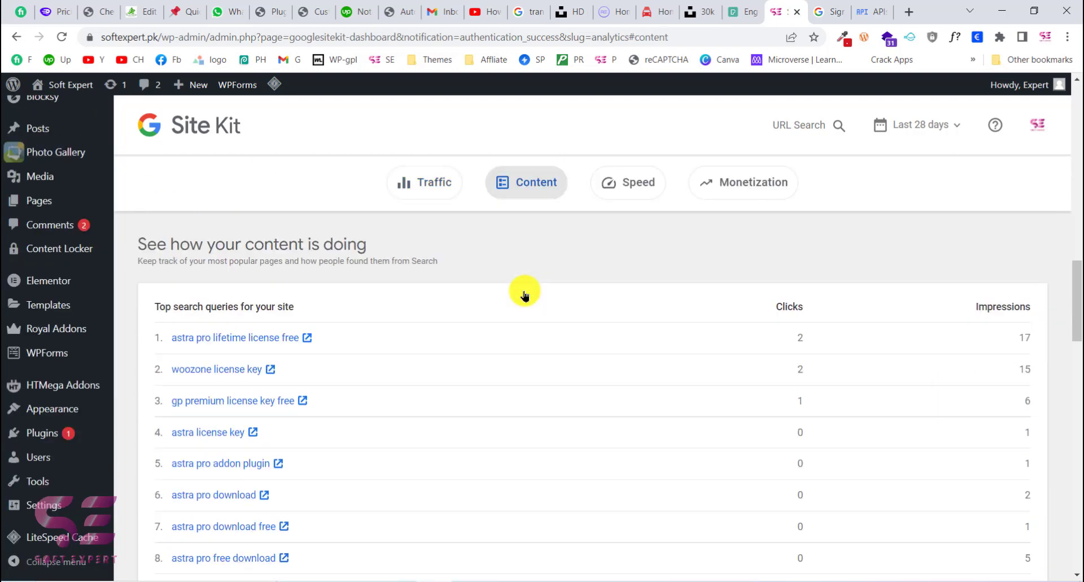
{"action": "left_click_drag", "start_coordinate": [153, 306], "coordinate": [297, 312]}
{"action": "left_click", "coordinate": [297, 311]}
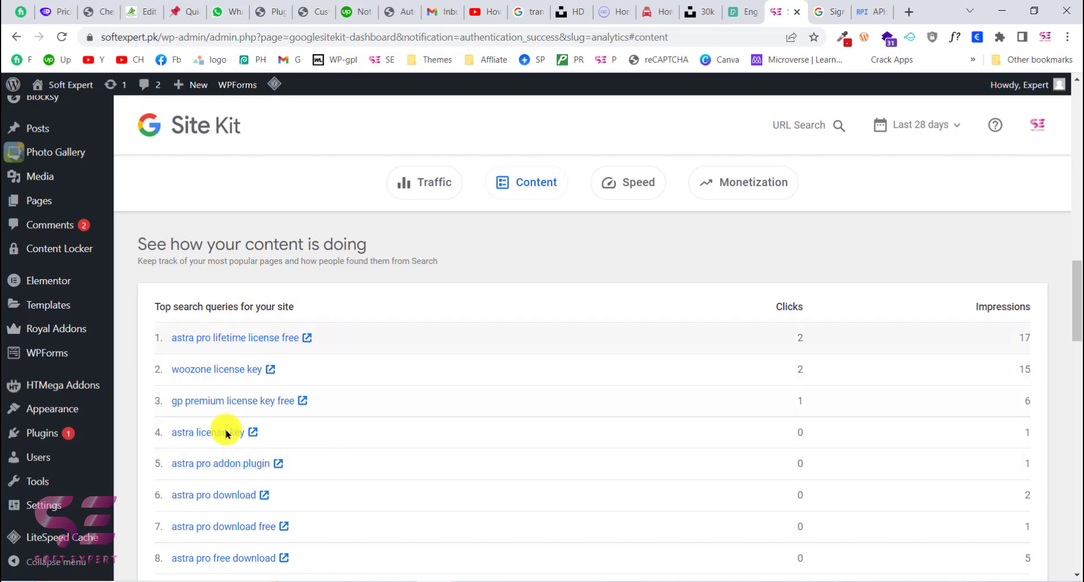
{"action": "scroll", "coordinate": [218, 431], "scroll_direction": "down", "scroll_amount": 2}
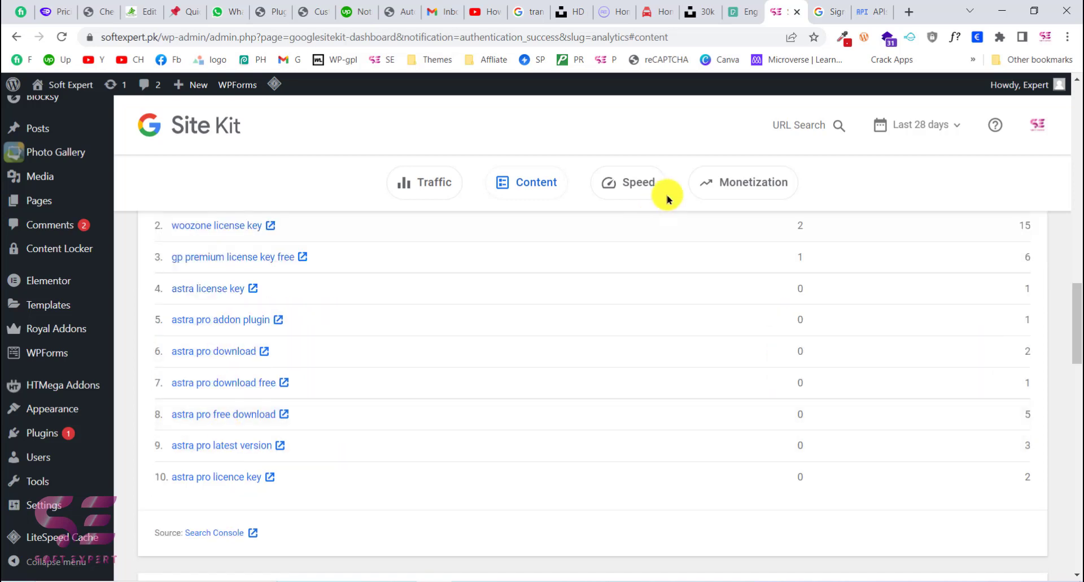
{"action": "left_click", "coordinate": [628, 187]}
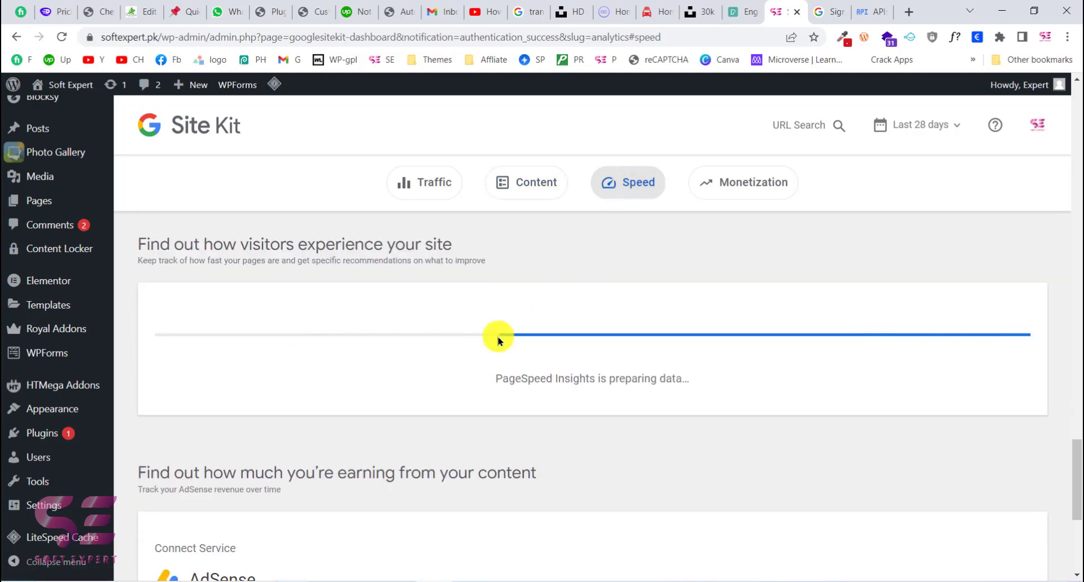
{"action": "left_click", "coordinate": [709, 181]}
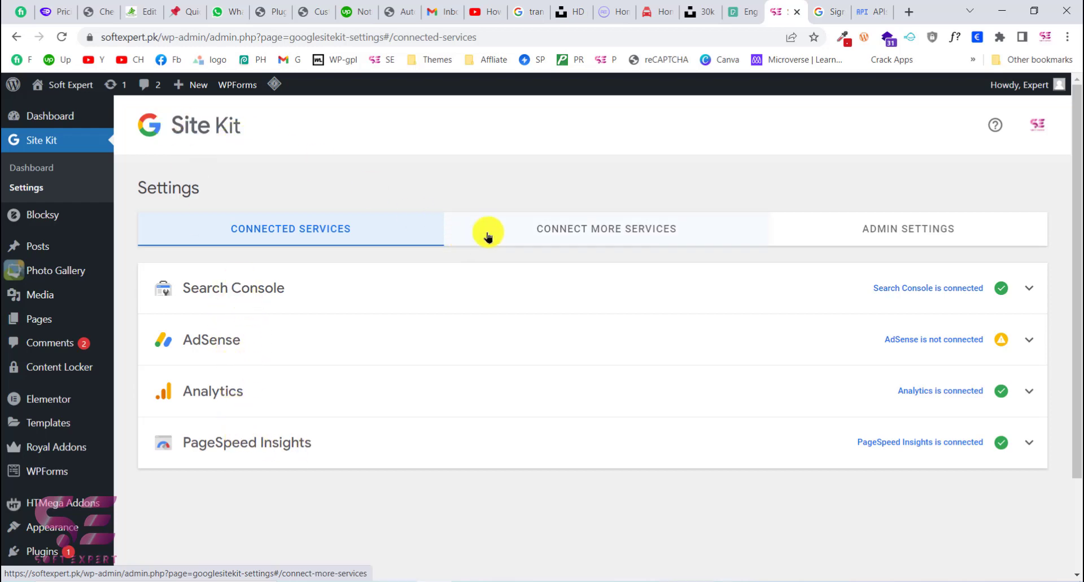
Step: Review the additional services and admin settings offered in the Site Kit settings, and return to the connected services
{"action": "left_click", "coordinate": [555, 236]}
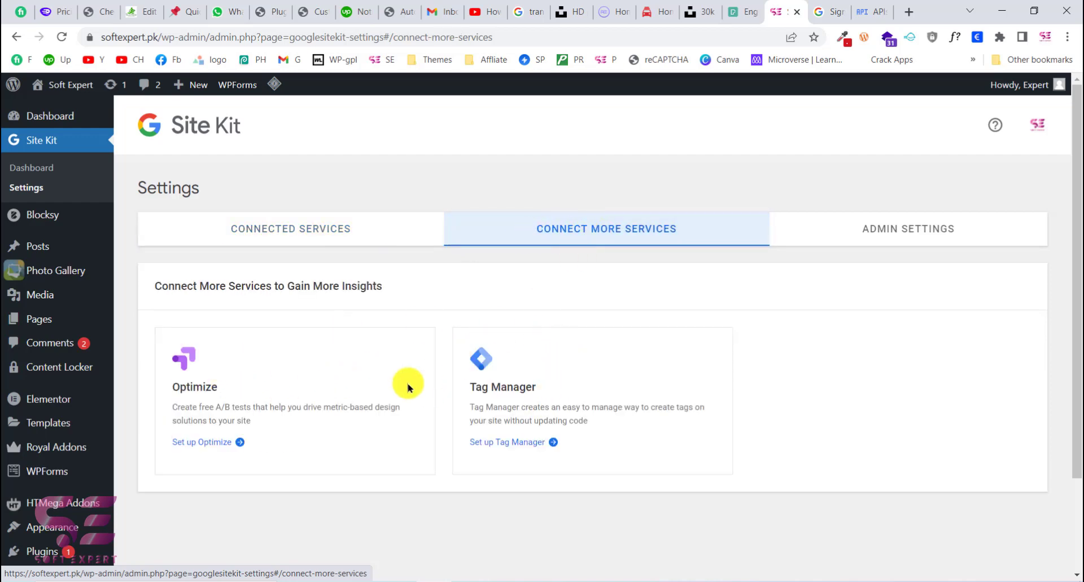
{"action": "left_click", "coordinate": [828, 237]}
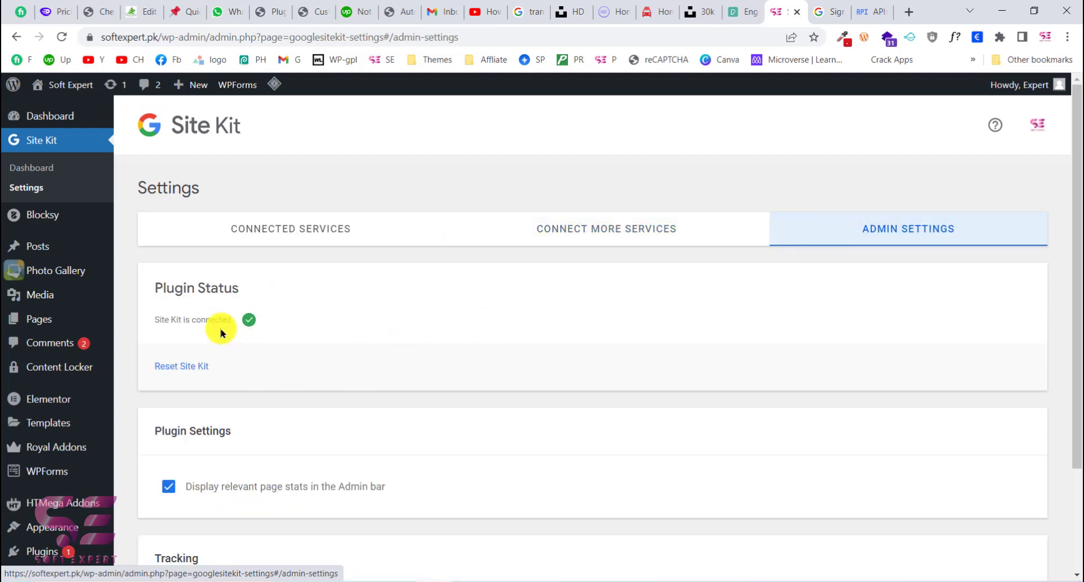
{"action": "scroll", "coordinate": [286, 363], "scroll_direction": "down", "scroll_amount": 2}
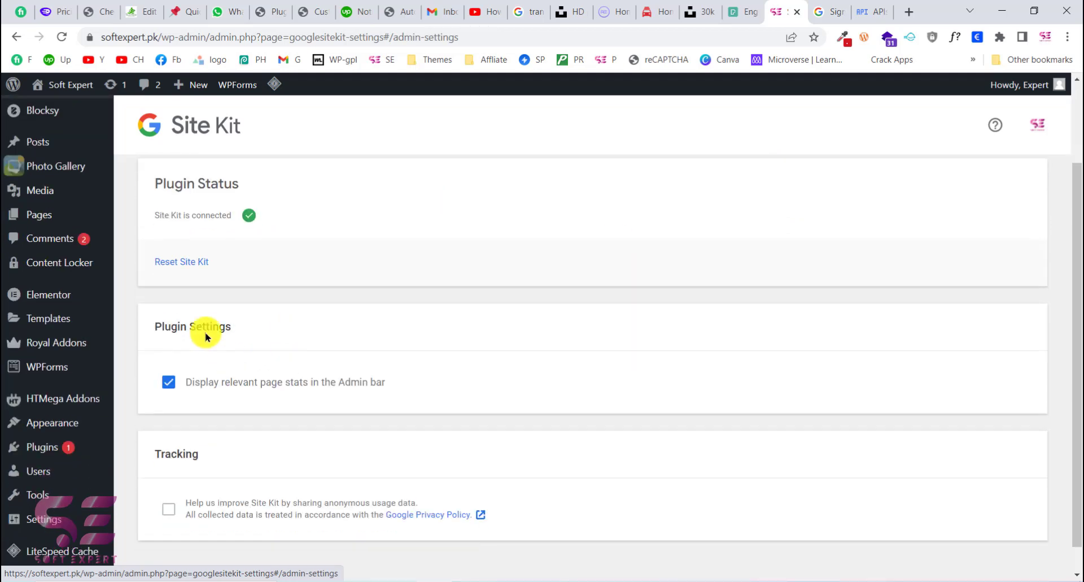
{"action": "scroll", "coordinate": [287, 299], "scroll_direction": "down", "scroll_amount": 1}
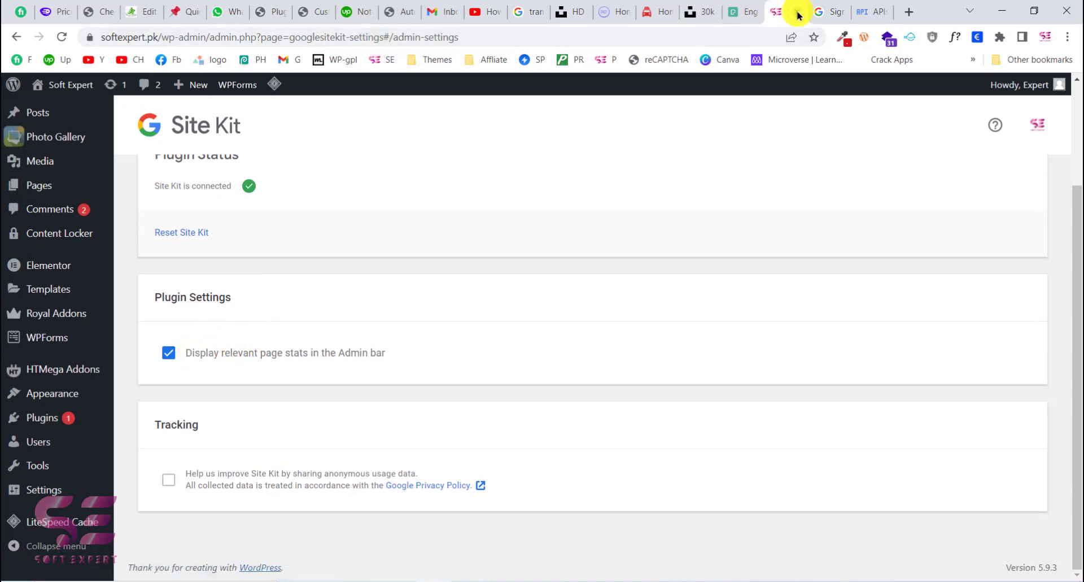
{"action": "scroll", "coordinate": [279, 395], "scroll_direction": "up", "scroll_amount": 3}
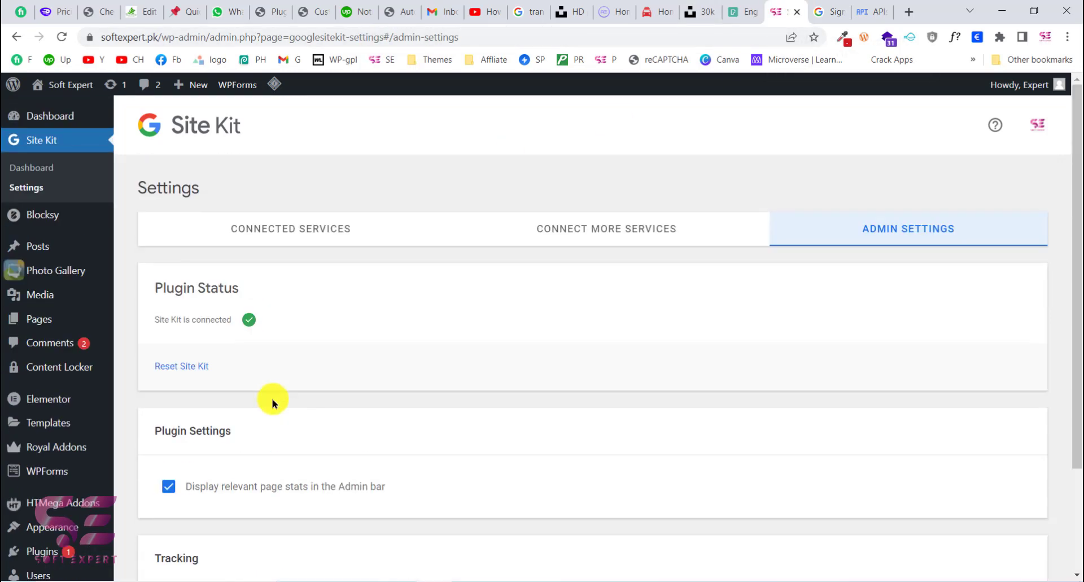
{"action": "left_click", "coordinate": [272, 224]}
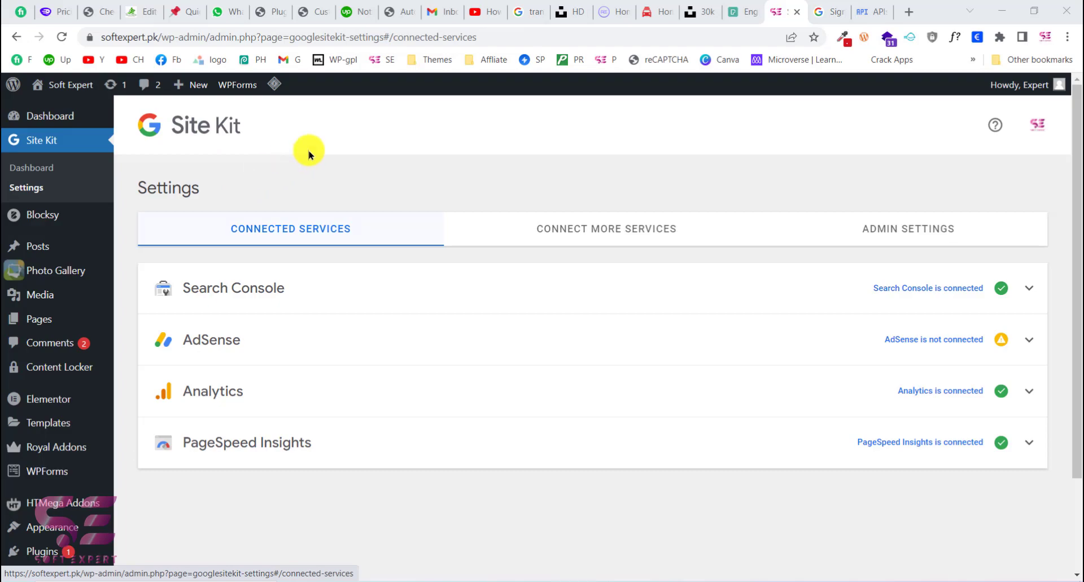
Step: Search Google for softexpert.pk in a new incognito window and return to the Site Kit settings
{"action": "key", "text": "ctrl+shift+n"}
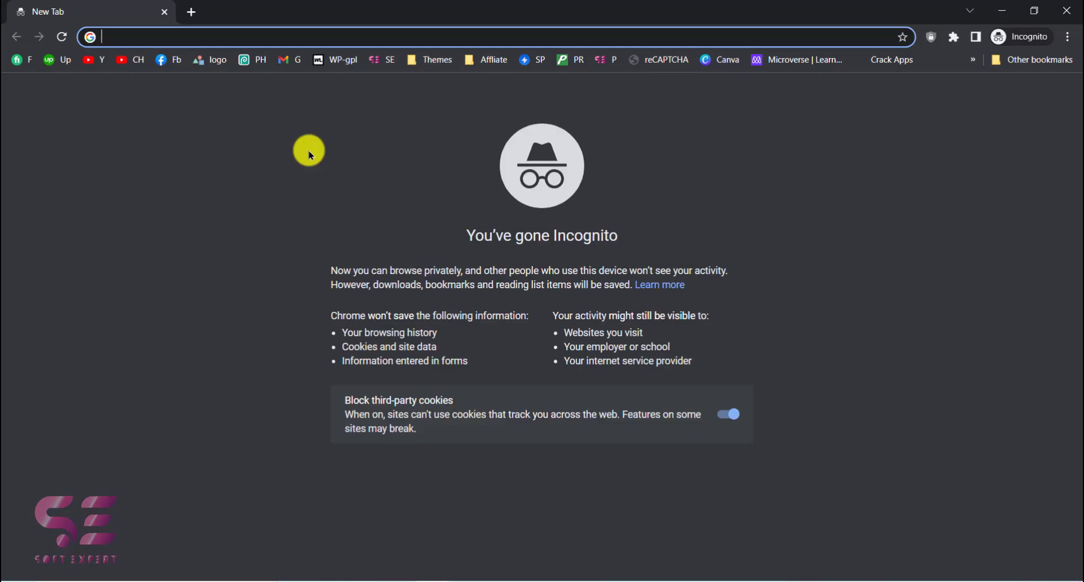
{"action": "type", "text": "softexpert.pk"}
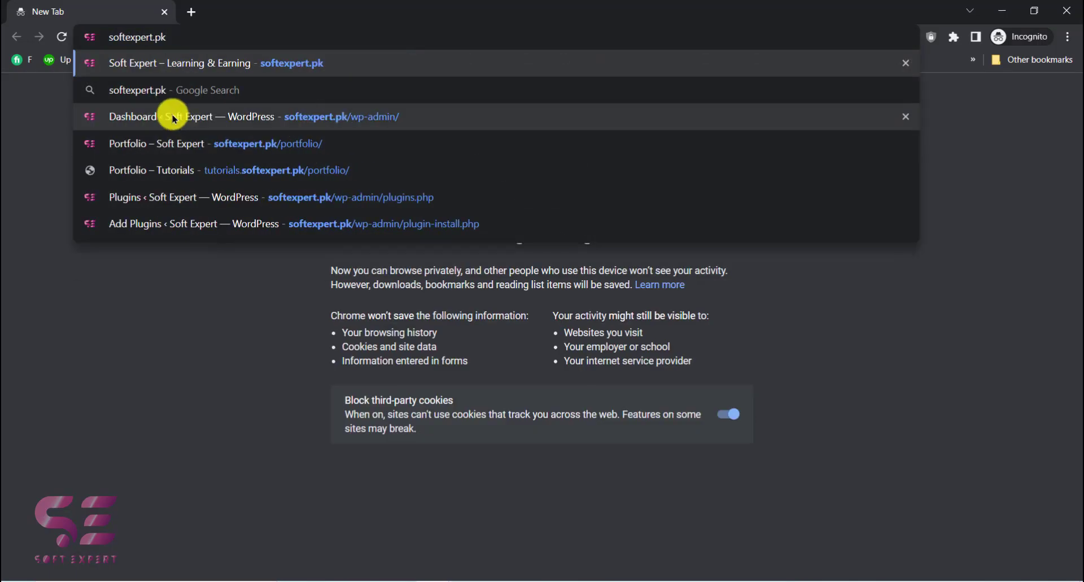
{"action": "left_click", "coordinate": [155, 91]}
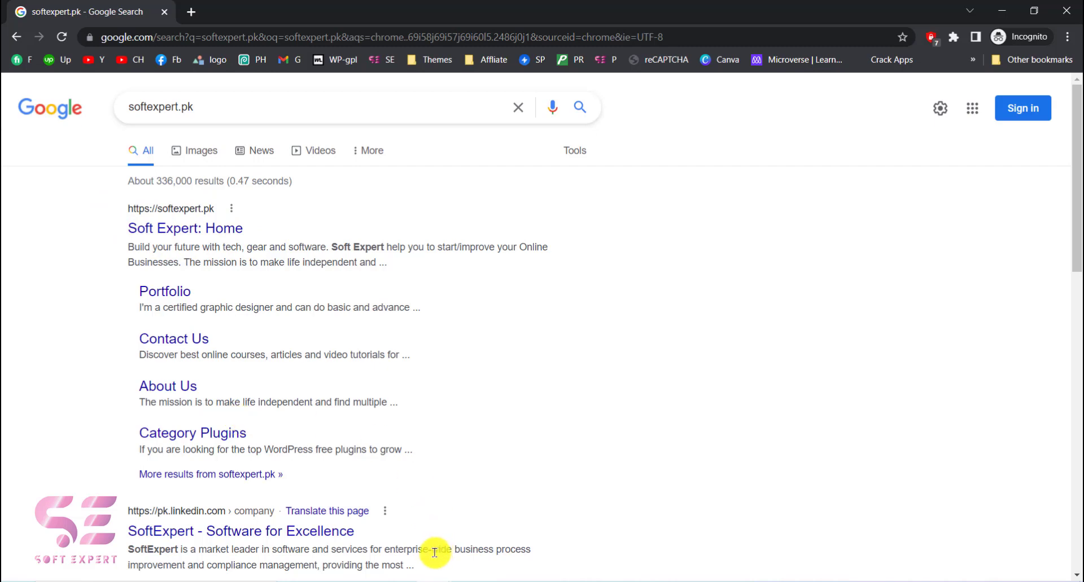
{"action": "left_click", "coordinate": [1003, 13]}
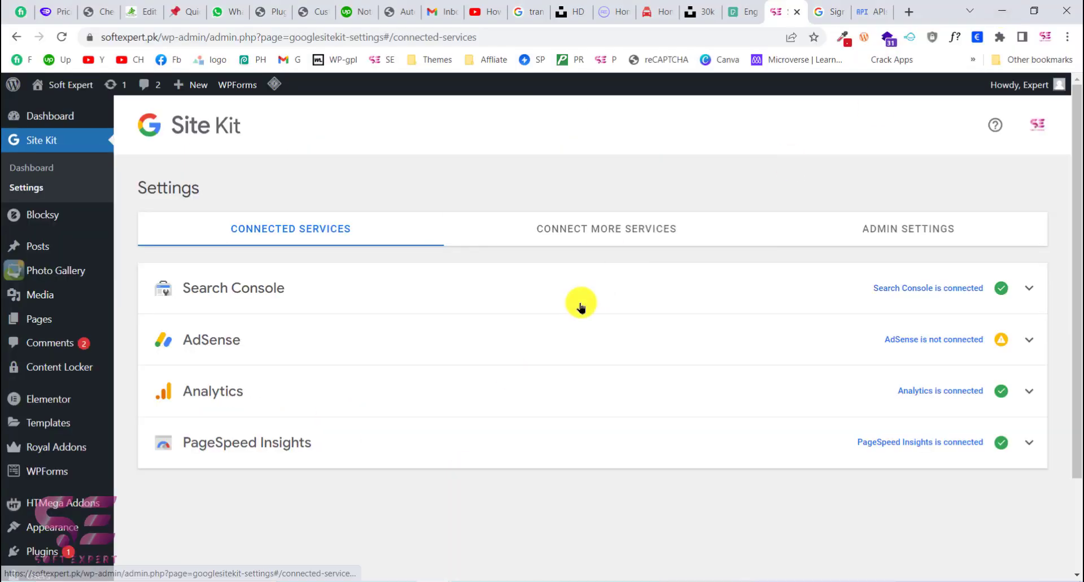